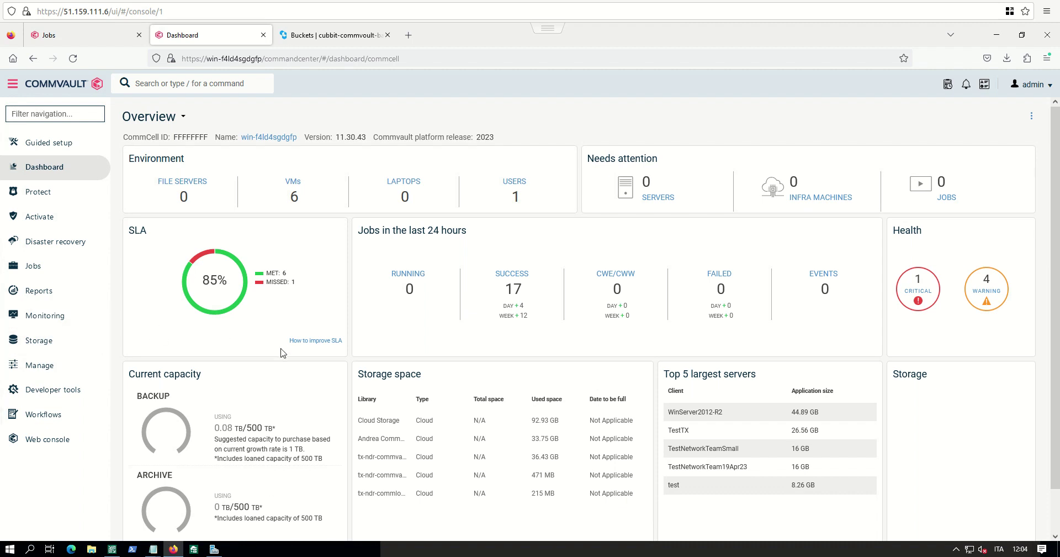
- Expand Storage in the navigation and open the Cloud storage libraries list
{"action": "left_click", "coordinate": [49, 353]}
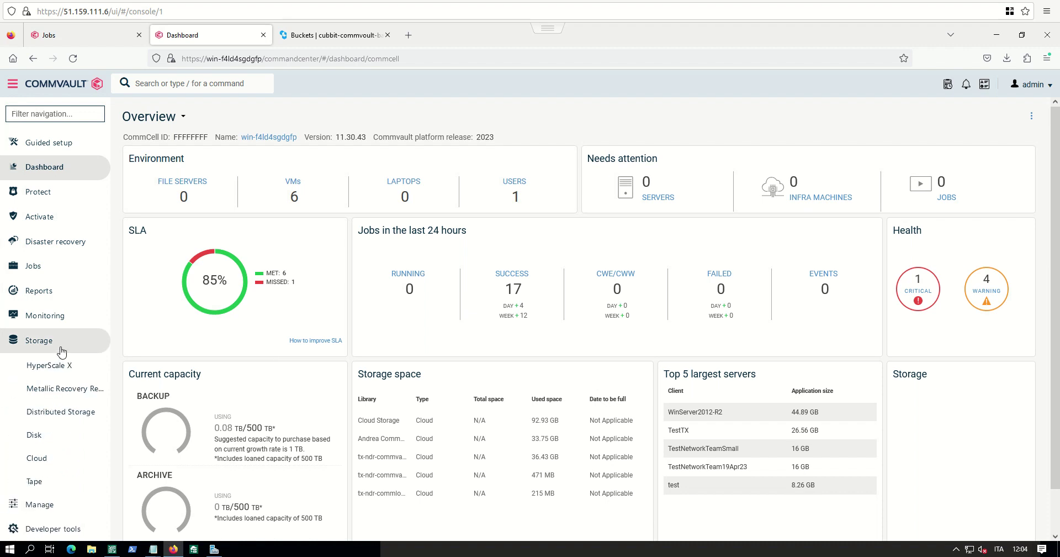
{"action": "scroll", "coordinate": [61, 352], "scroll_direction": "down", "scroll_amount": 2}
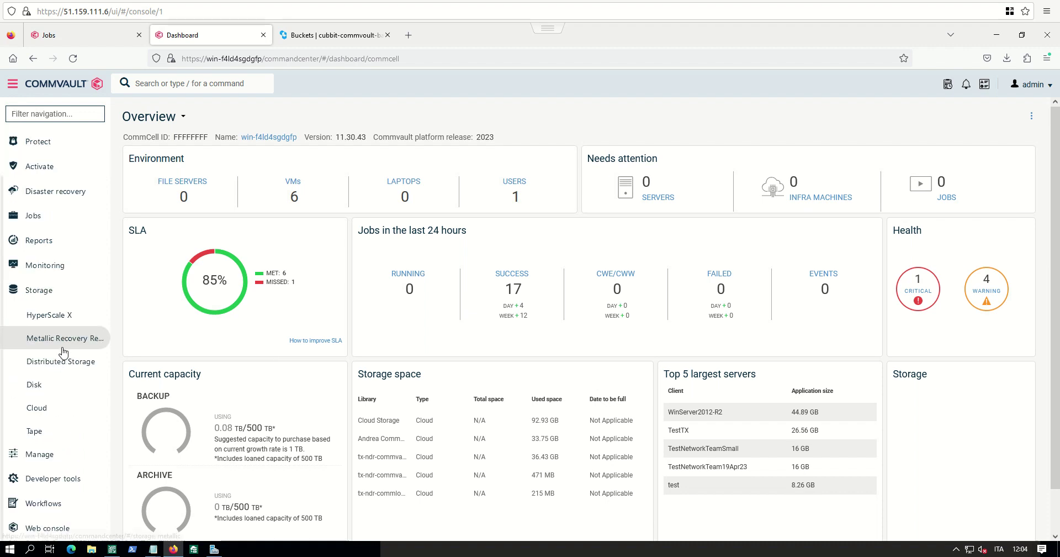
{"action": "left_click", "coordinate": [39, 412]}
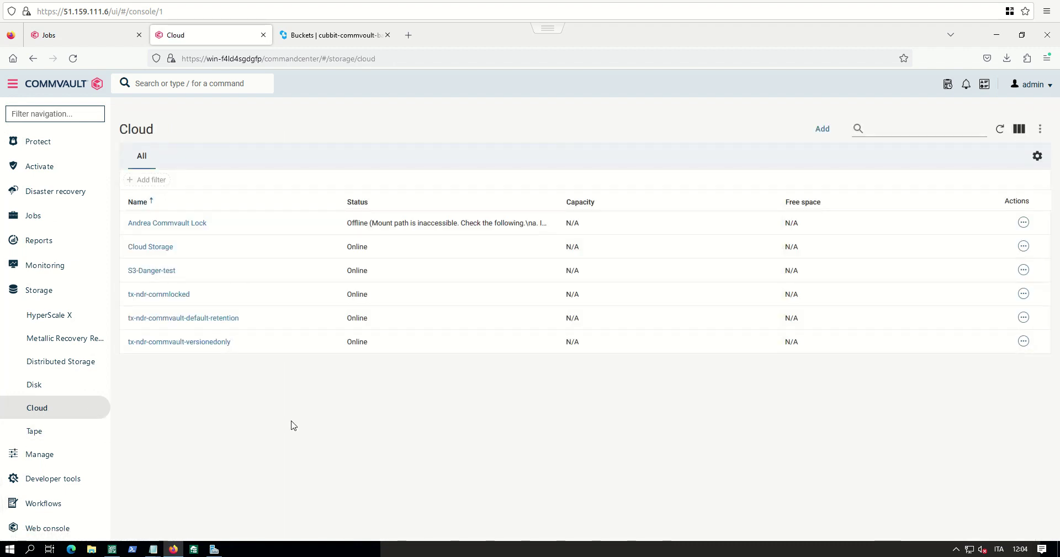
- Add a cloud storage of type S3 Compatible Storage and select its default name Commcell-Cloud storage
{"action": "left_click", "coordinate": [822, 129]}
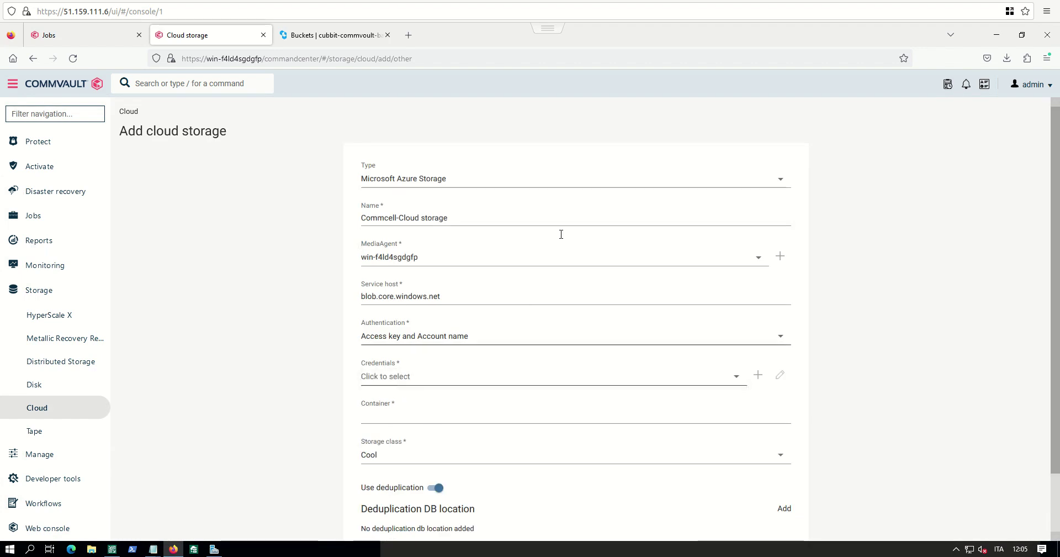
{"action": "left_click", "coordinate": [599, 178]}
{"action": "scroll", "coordinate": [558, 285], "scroll_direction": "down", "scroll_amount": 5}
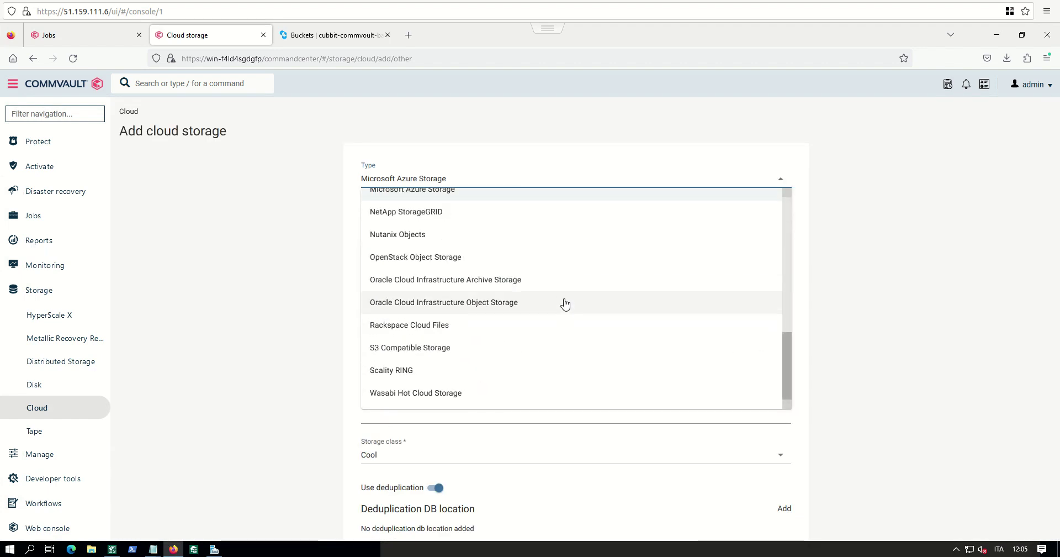
{"action": "left_click", "coordinate": [388, 357]}
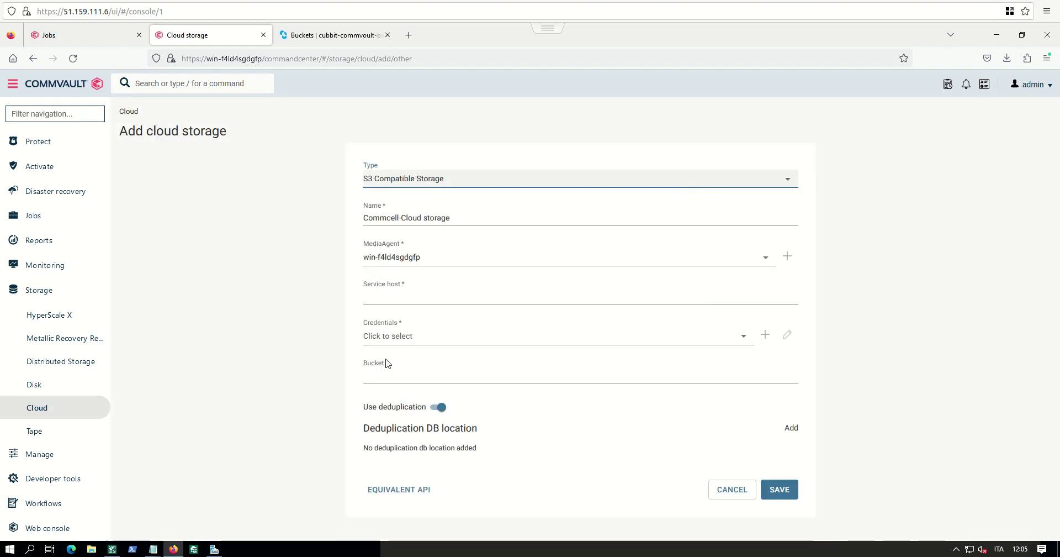
{"action": "left_click_drag", "start_coordinate": [473, 218], "coordinate": [329, 226]}
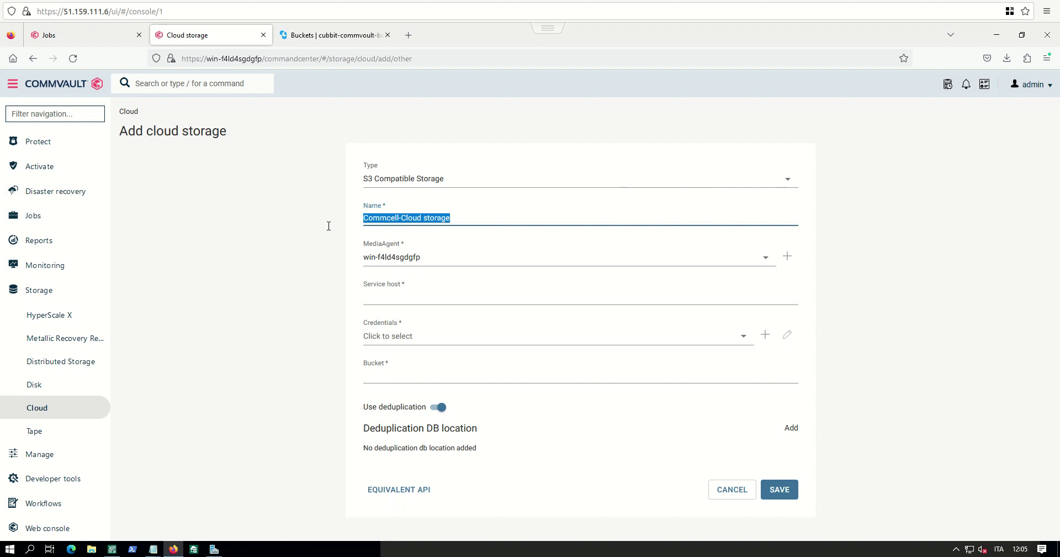
{"action": "type", "text": "Cubbit-s3-c"}
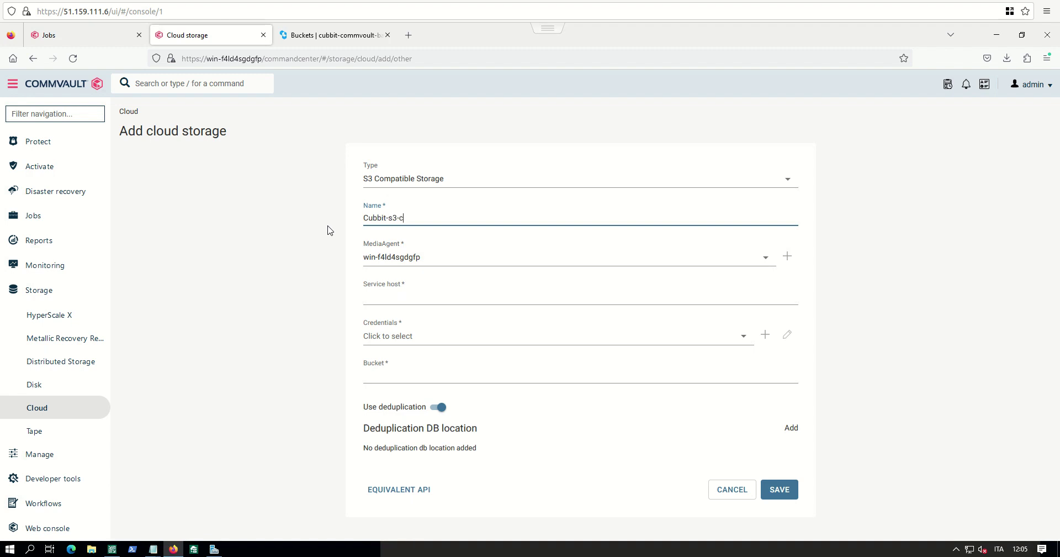
{"action": "type", "text": "ommvault"}
{"action": "left_click", "coordinate": [502, 301]}
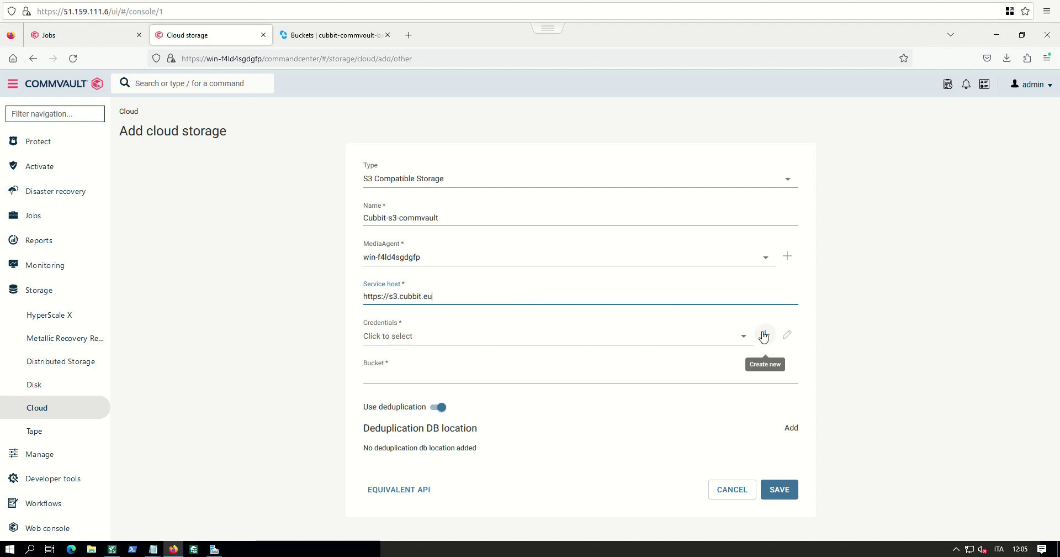
{"action": "left_click", "coordinate": [332, 32]}
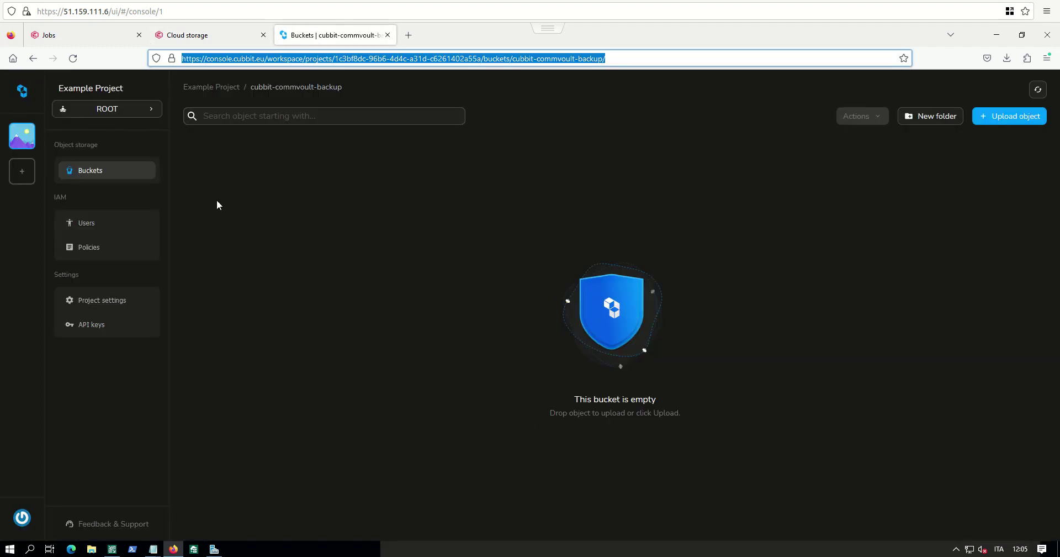
- Show the backup-commvault access key in Cubbit and bring up the Notepad file with its keys
{"action": "left_click", "coordinate": [87, 329]}
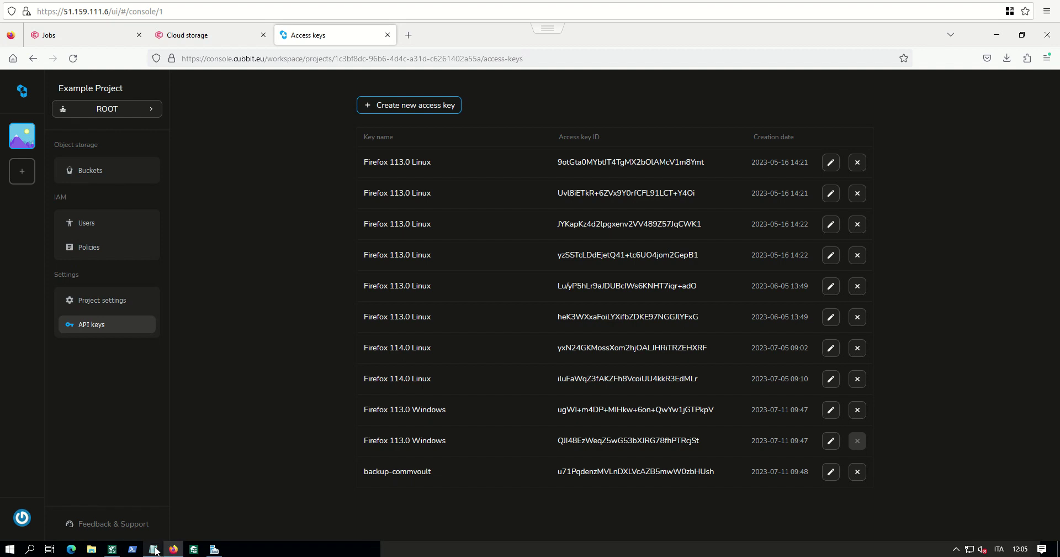
{"action": "mouse_move", "coordinate": [153, 550]}
{"action": "left_click", "coordinate": [284, 511]}
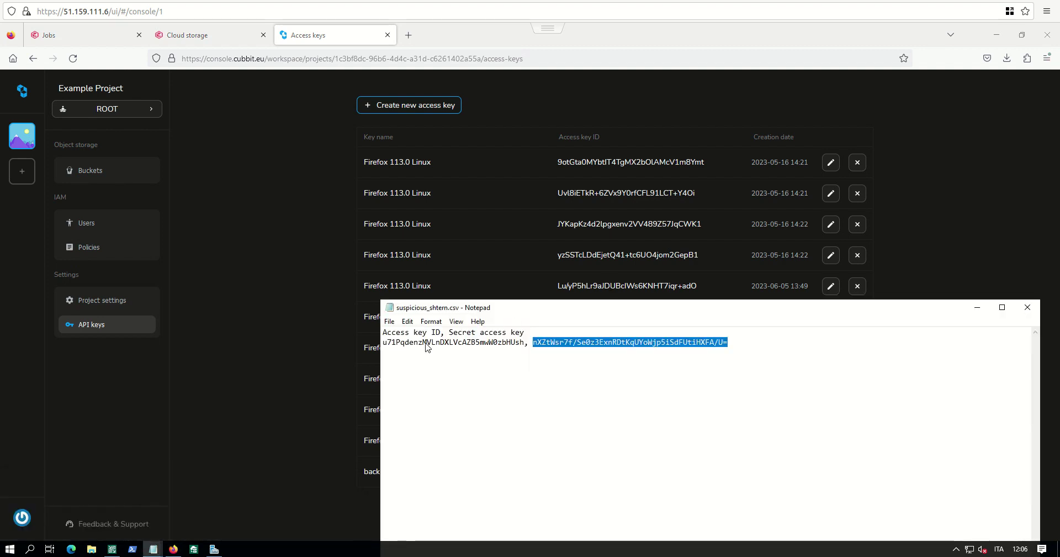
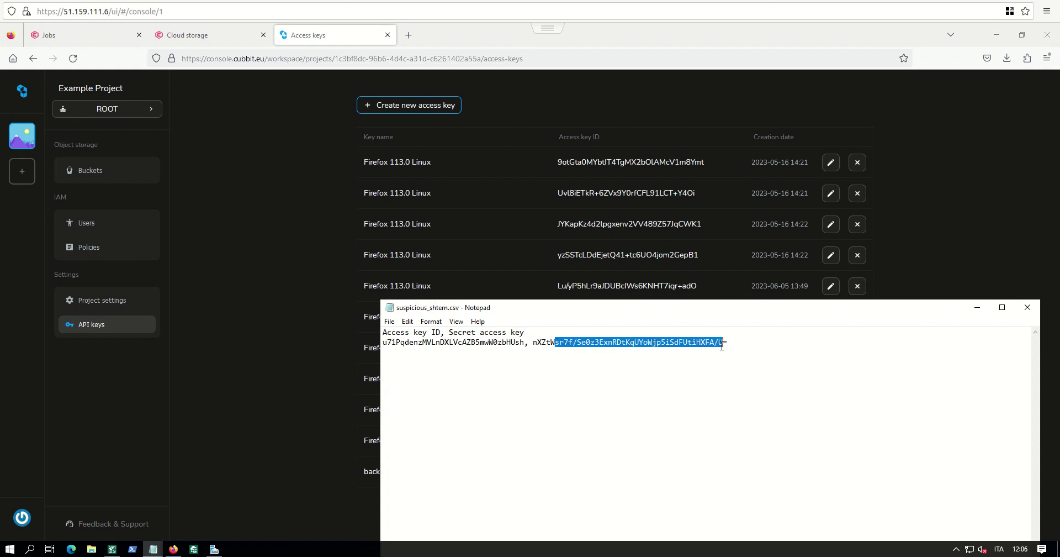
- Use an existing saved credential for the Cubbit S3 storage instead of creating a new one
{"action": "left_click", "coordinate": [233, 43]}
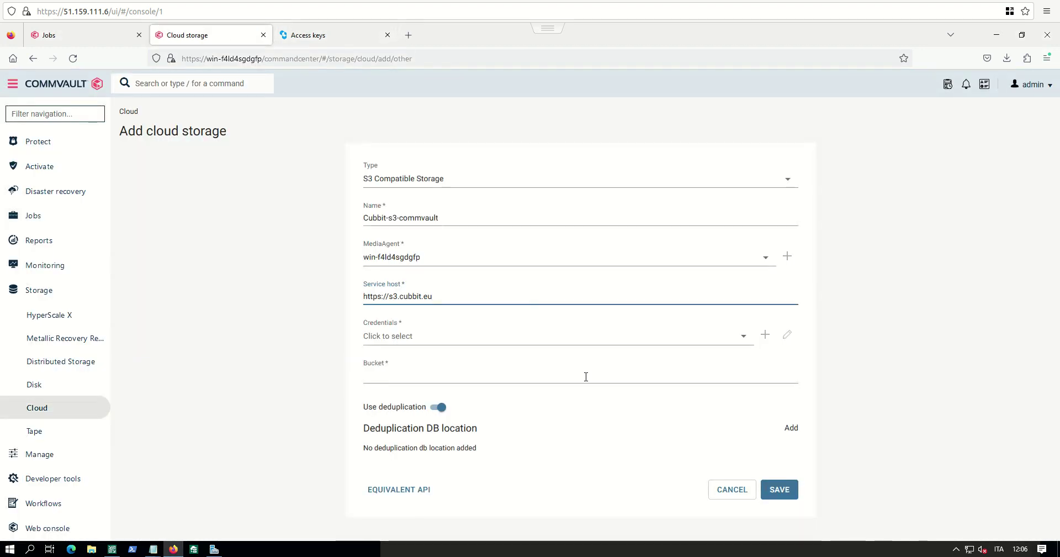
{"action": "left_click", "coordinate": [765, 334]}
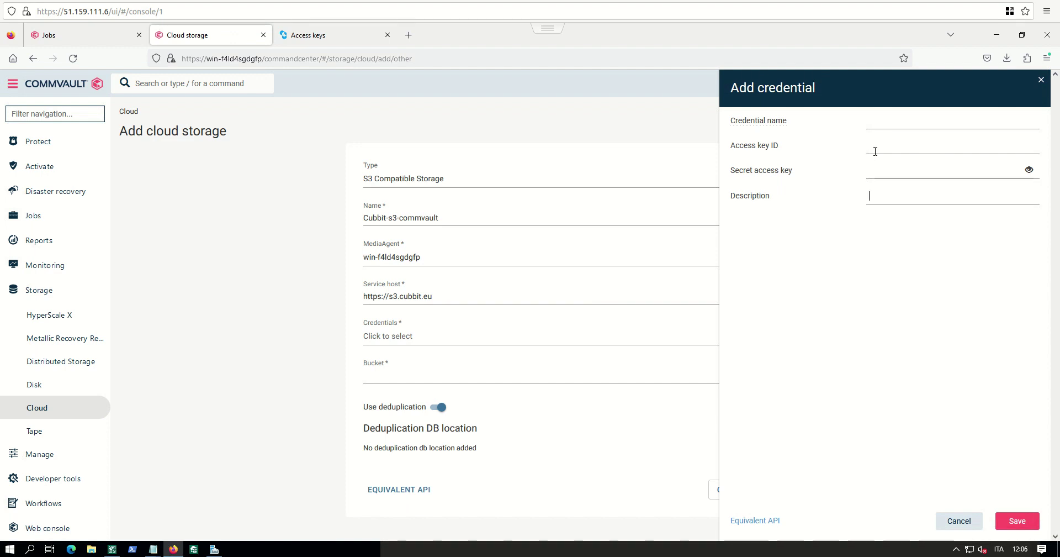
{"action": "left_click", "coordinate": [947, 519]}
{"action": "left_click", "coordinate": [737, 334]}
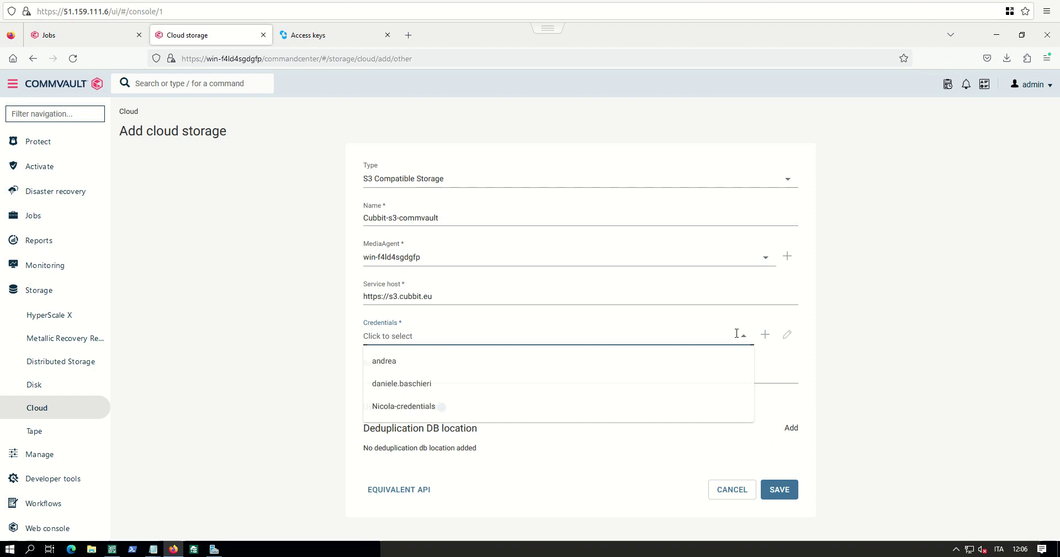
{"action": "left_click", "coordinate": [427, 384]}
{"action": "left_click", "coordinate": [410, 374]}
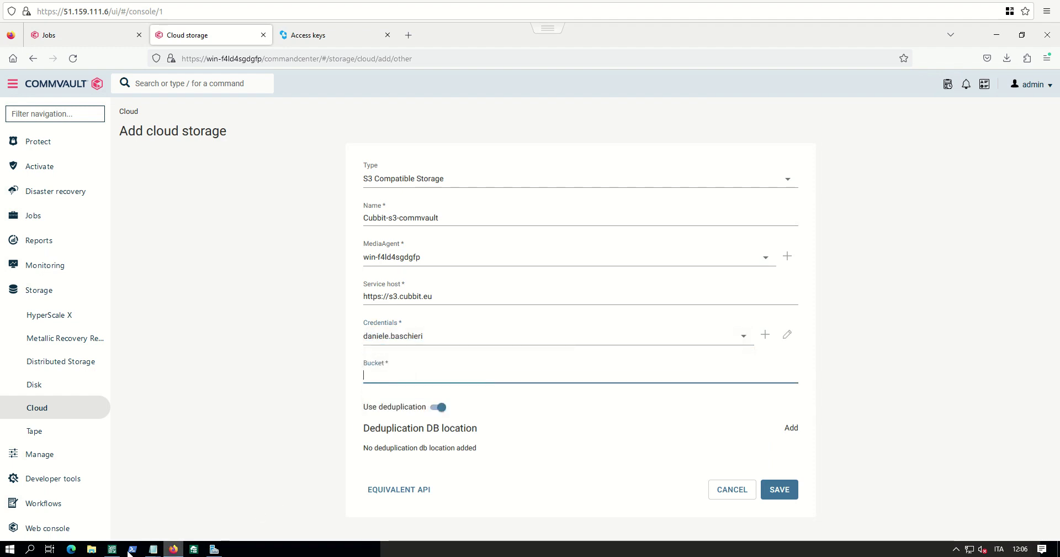
{"action": "left_click", "coordinate": [358, 37]}
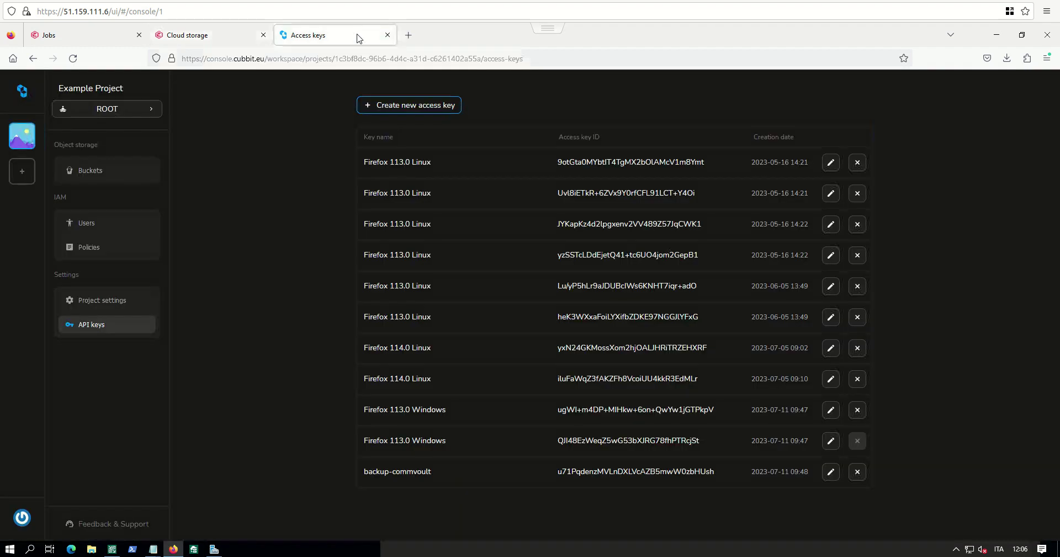
- Find and open the cubbit-commvoult-backup bucket in the Cubbit console
{"action": "left_click", "coordinate": [107, 174]}
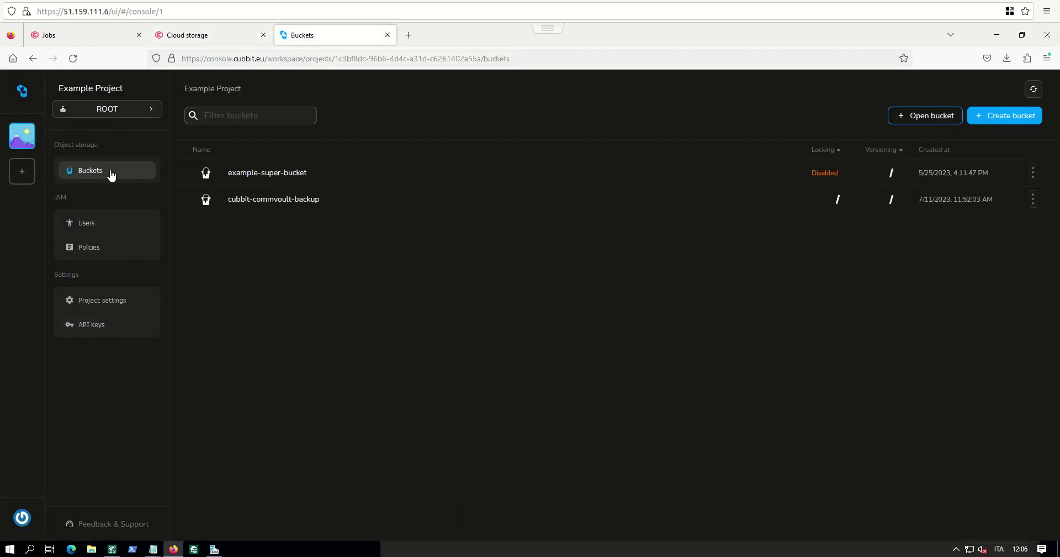
{"action": "left_click", "coordinate": [1036, 117]}
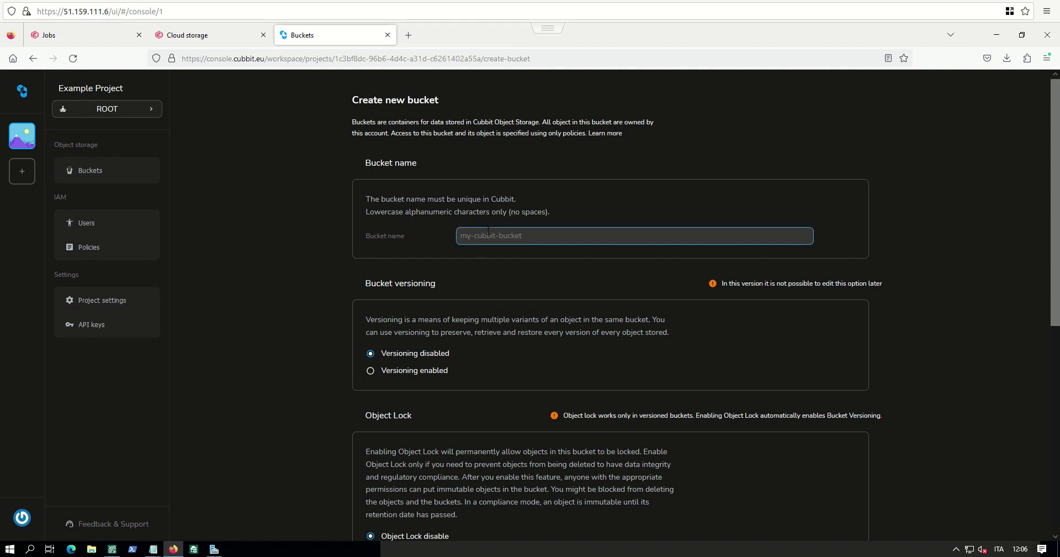
{"action": "scroll", "coordinate": [491, 234], "scroll_direction": "down", "scroll_amount": 2}
{"action": "scroll", "coordinate": [526, 172], "scroll_direction": "up", "scroll_amount": 1}
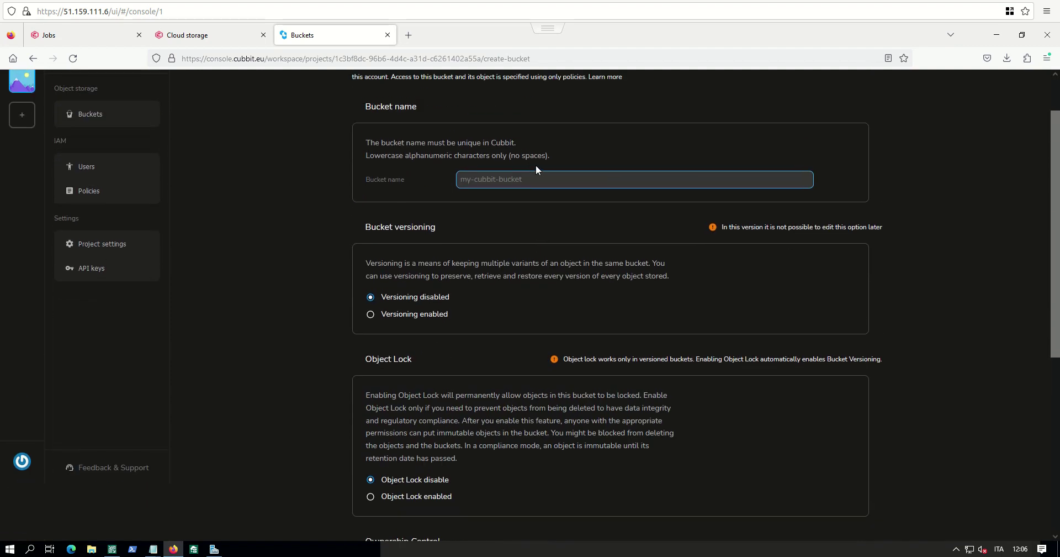
{"action": "scroll", "coordinate": [535, 173], "scroll_direction": "up", "scroll_amount": 1}
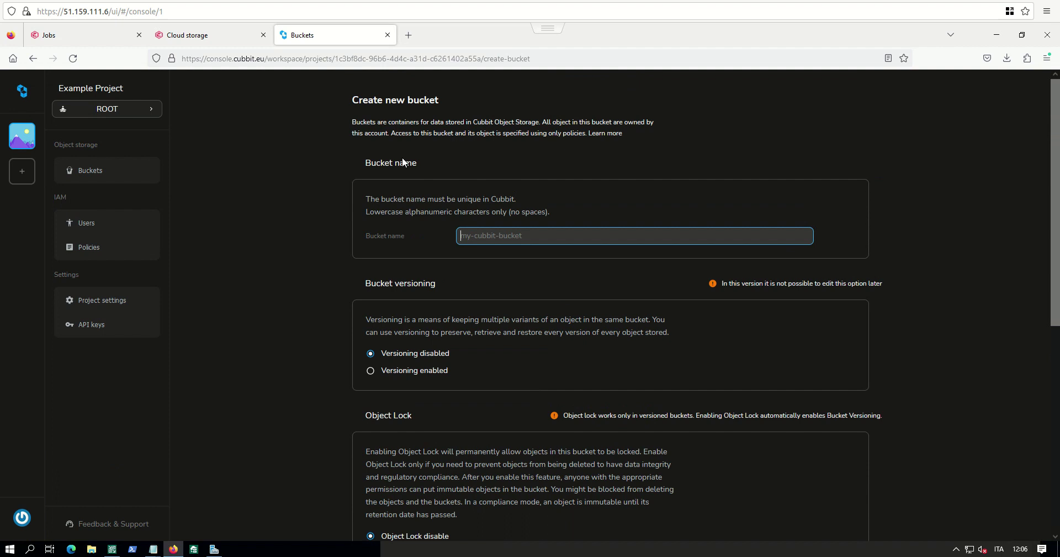
{"action": "left_click", "coordinate": [102, 172]}
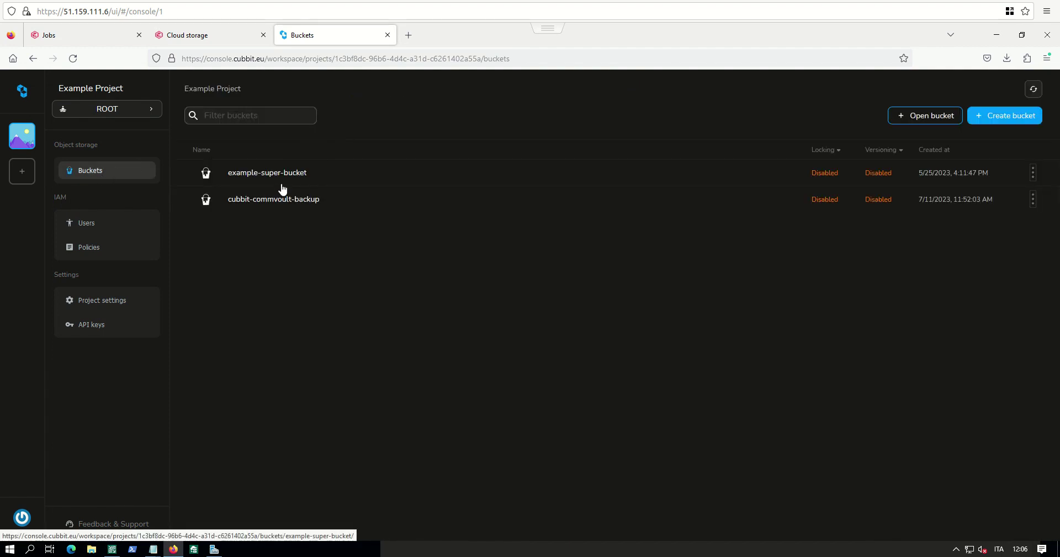
{"action": "left_click", "coordinate": [278, 203]}
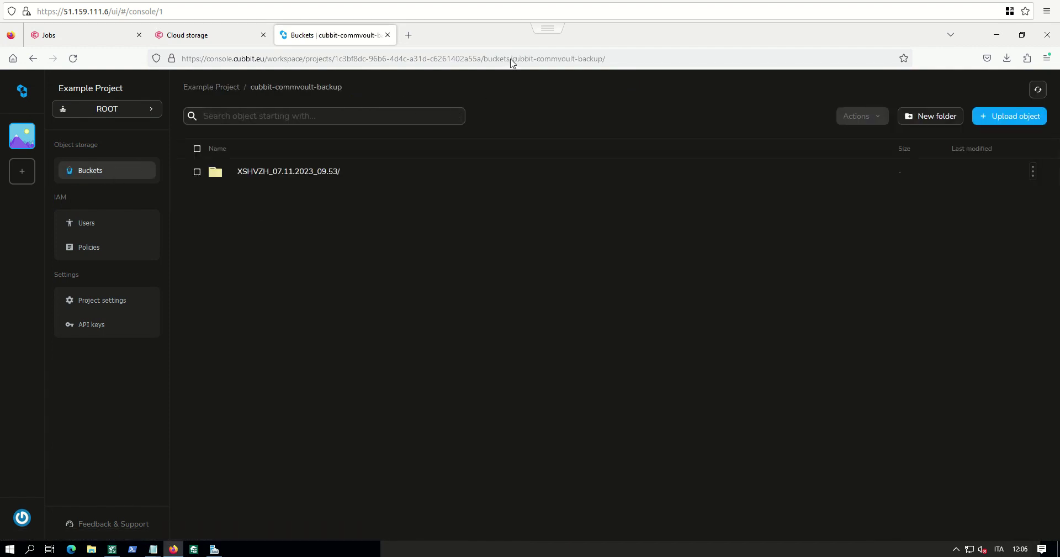
- Copy the bucket name from the page address and paste it into Commvault's Bucket field
{"action": "left_click_drag", "start_coordinate": [513, 59], "coordinate": [601, 60]}
{"action": "key", "text": "ctrl+c"}
{"action": "left_click", "coordinate": [488, 248]}
{"action": "left_click", "coordinate": [206, 36]}
{"action": "key", "text": "ctrl+v"}
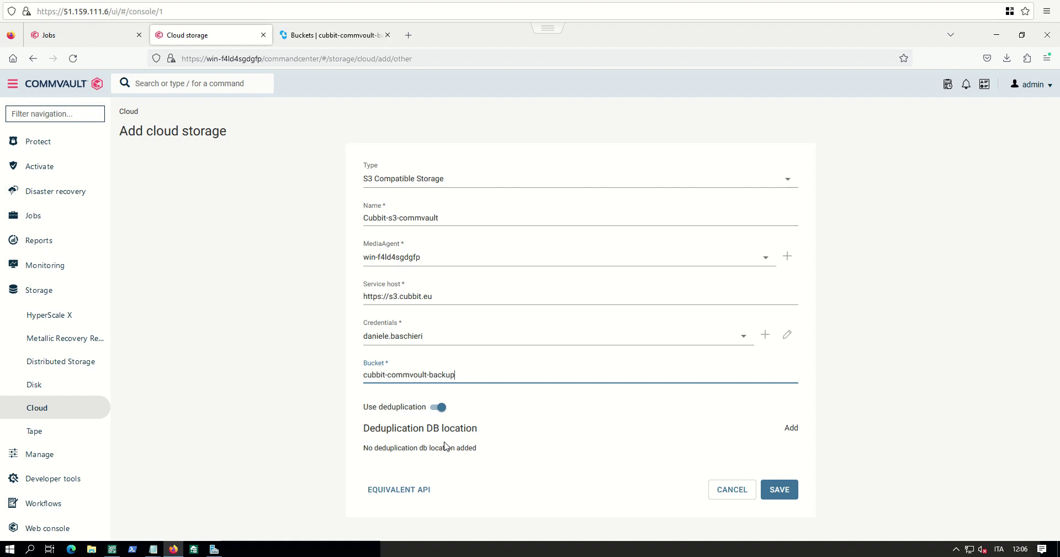
- Add C:\Commvault-Deduplication-Daniele-Baschieri as the MediaAgent's deduplication DB location
{"action": "left_click", "coordinate": [792, 429]}
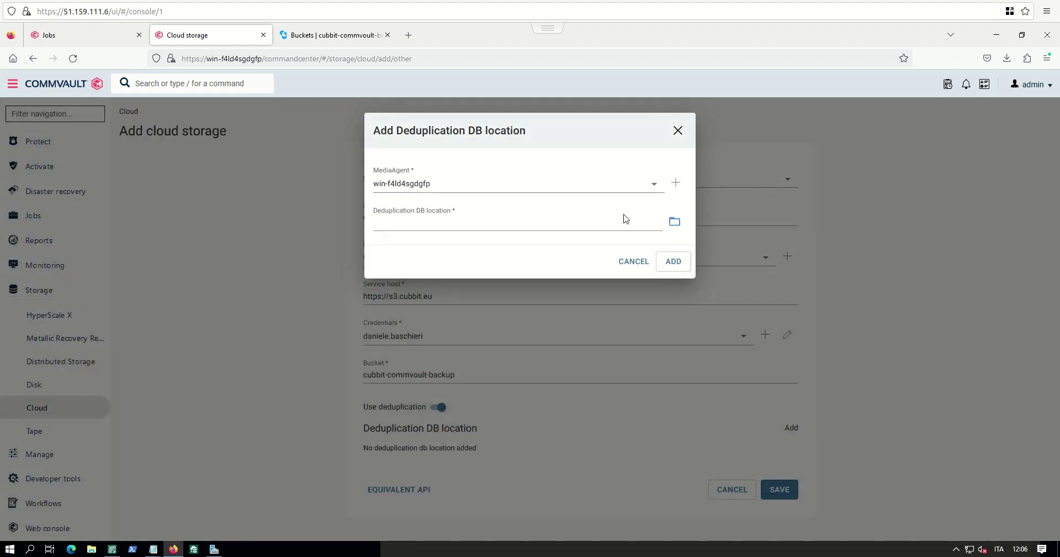
{"action": "left_click", "coordinate": [675, 222]}
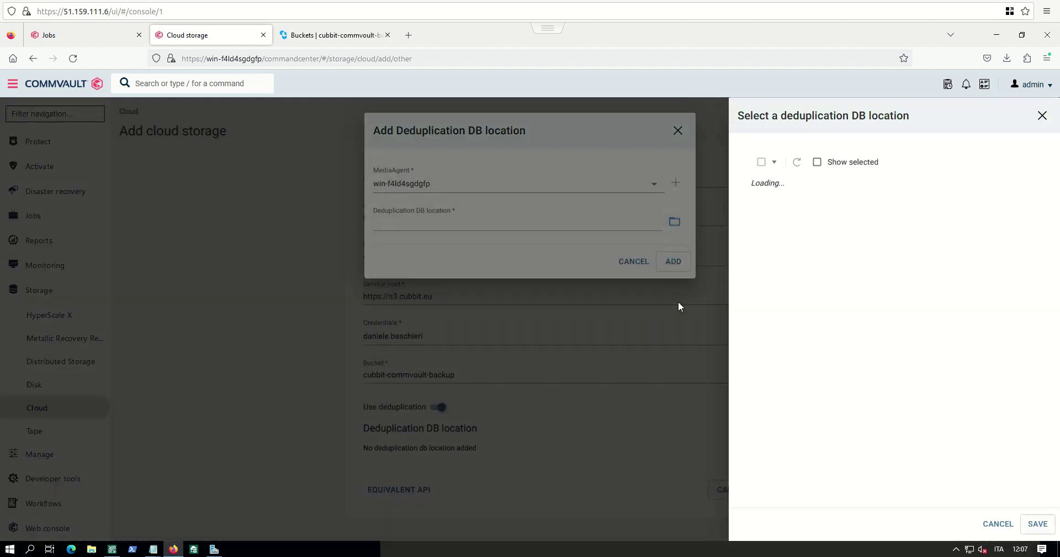
{"action": "left_click", "coordinate": [750, 184]}
{"action": "scroll", "coordinate": [792, 267], "scroll_direction": "down", "scroll_amount": 2}
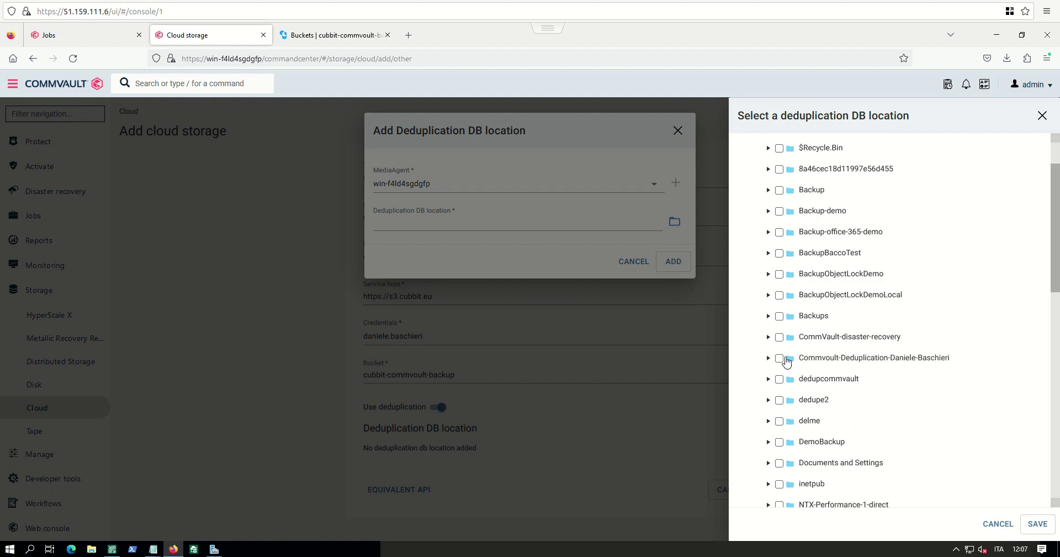
{"action": "left_click", "coordinate": [780, 358]}
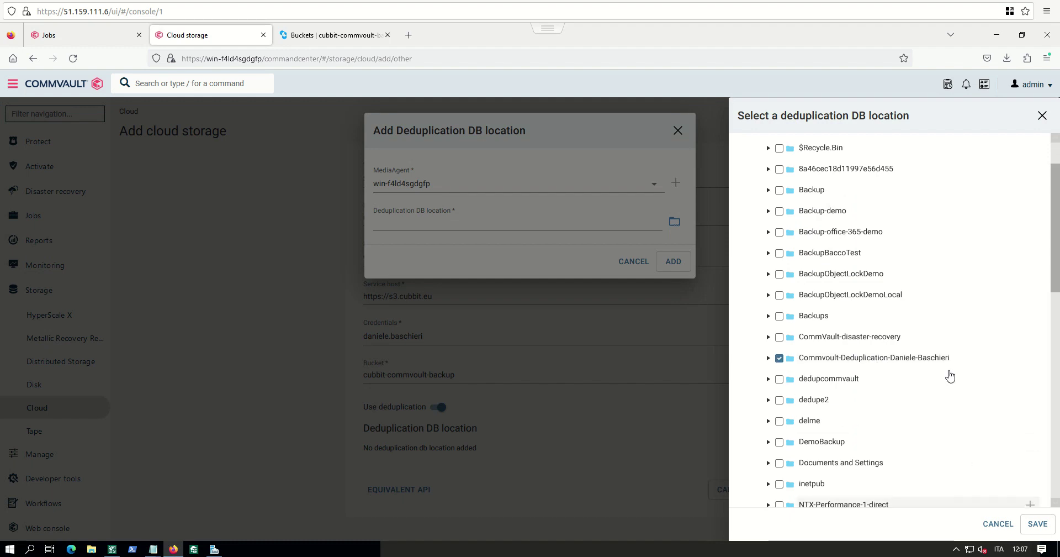
{"action": "scroll", "coordinate": [987, 166], "scroll_direction": "up", "scroll_amount": 2}
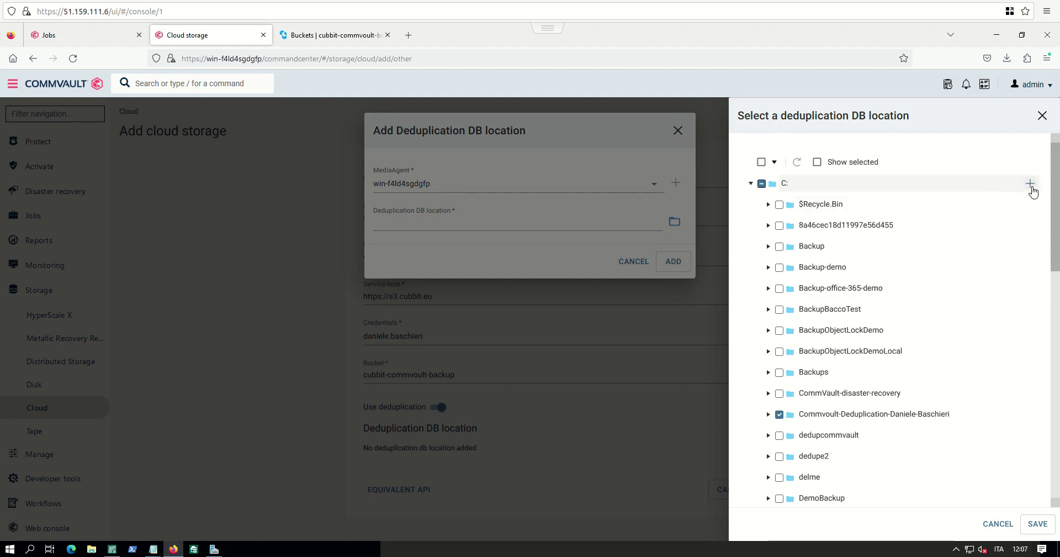
{"action": "scroll", "coordinate": [823, 395], "scroll_direction": "down", "scroll_amount": 2}
{"action": "left_click", "coordinate": [1038, 525]}
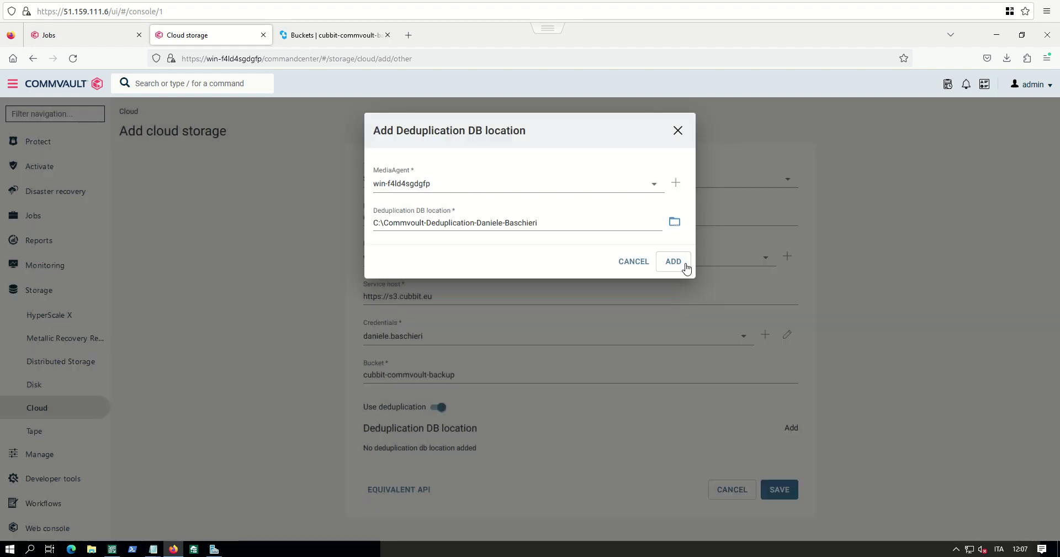
{"action": "left_click", "coordinate": [686, 267]}
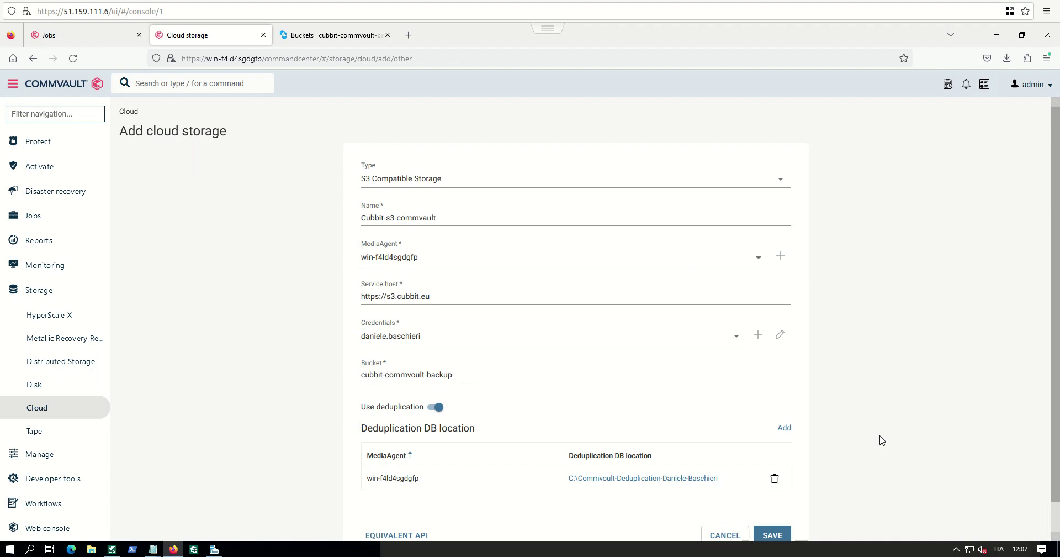
{"action": "scroll", "coordinate": [882, 441], "scroll_direction": "down", "scroll_amount": 1}
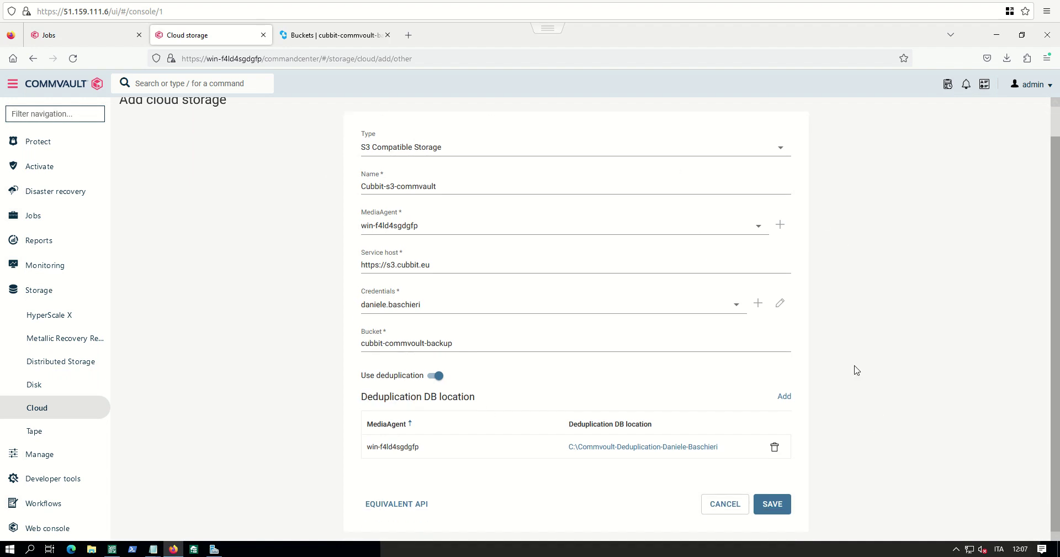
- Save the Cubbit-s3-commvault cloud storage, refresh the storage list, and go to Manage > Plans
{"action": "left_click", "coordinate": [772, 506]}
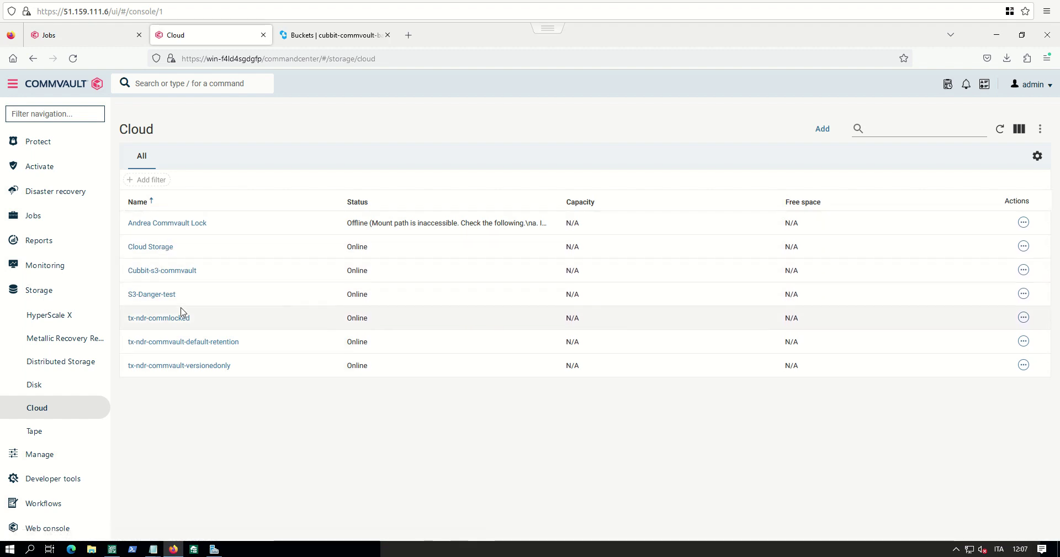
{"action": "left_click", "coordinate": [999, 129]}
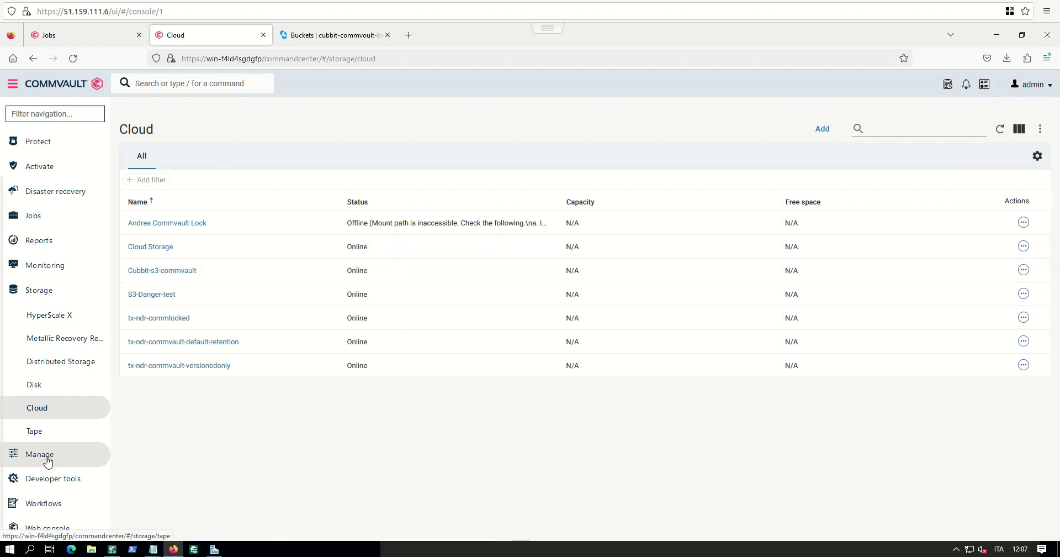
{"action": "left_click", "coordinate": [49, 294]}
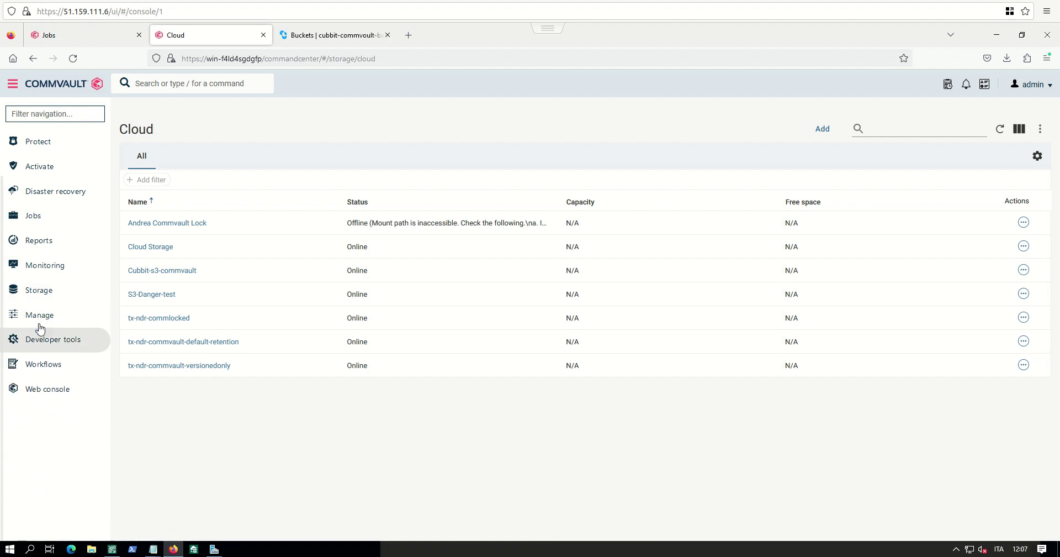
{"action": "left_click", "coordinate": [49, 316]}
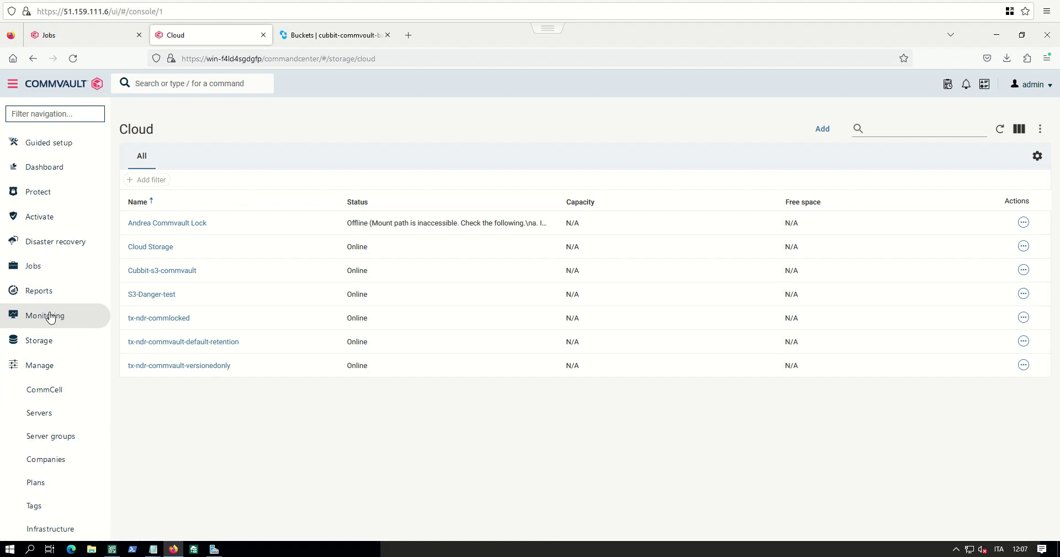
{"action": "scroll", "coordinate": [53, 316], "scroll_direction": "down", "scroll_amount": 1}
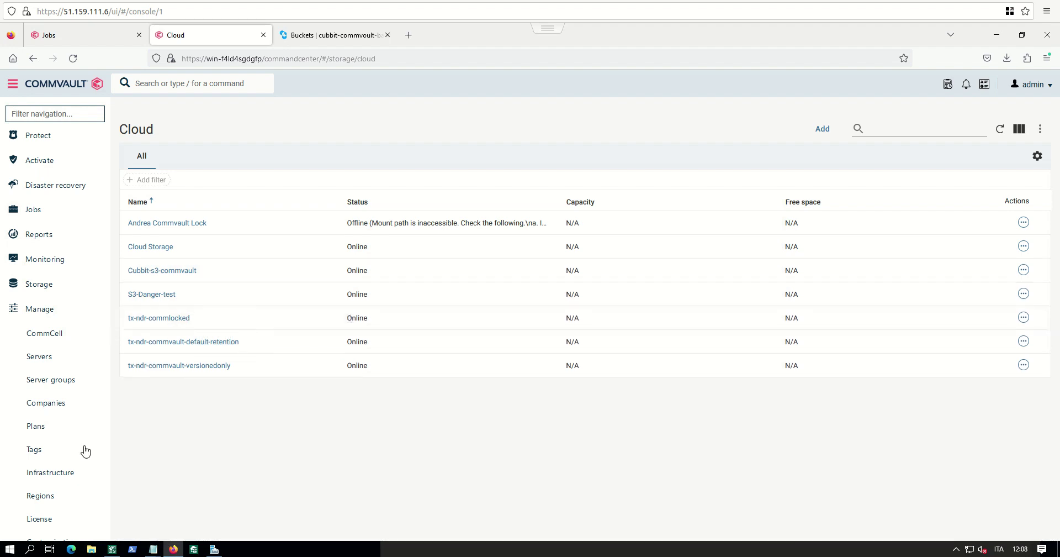
{"action": "left_click", "coordinate": [79, 431]}
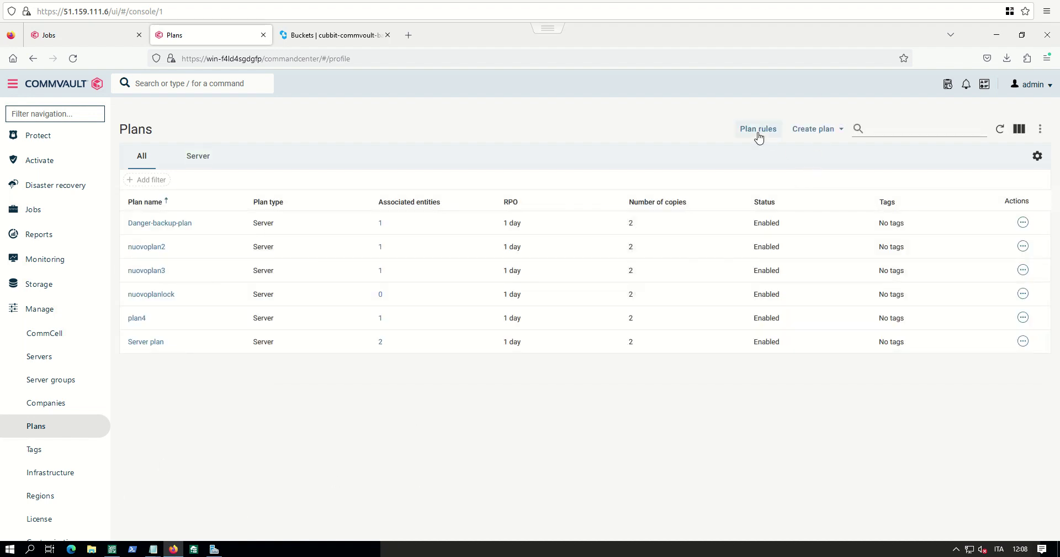
- Start a new server backup plan named Cubbit-NGC-Plan
{"action": "left_click", "coordinate": [810, 129]}
{"action": "left_click", "coordinate": [807, 151]}
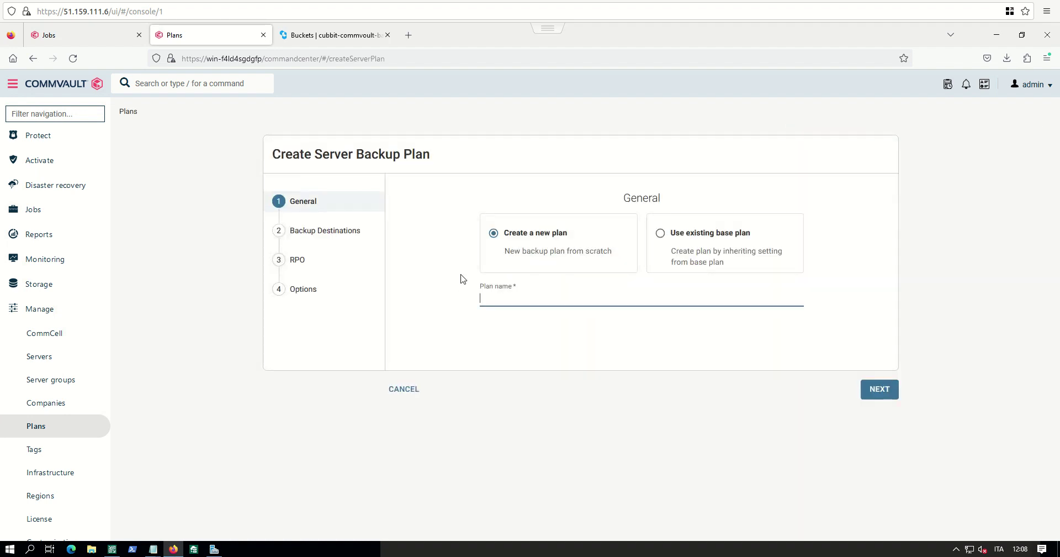
{"action": "left_click", "coordinate": [595, 305]}
{"action": "left_click", "coordinate": [875, 392]}
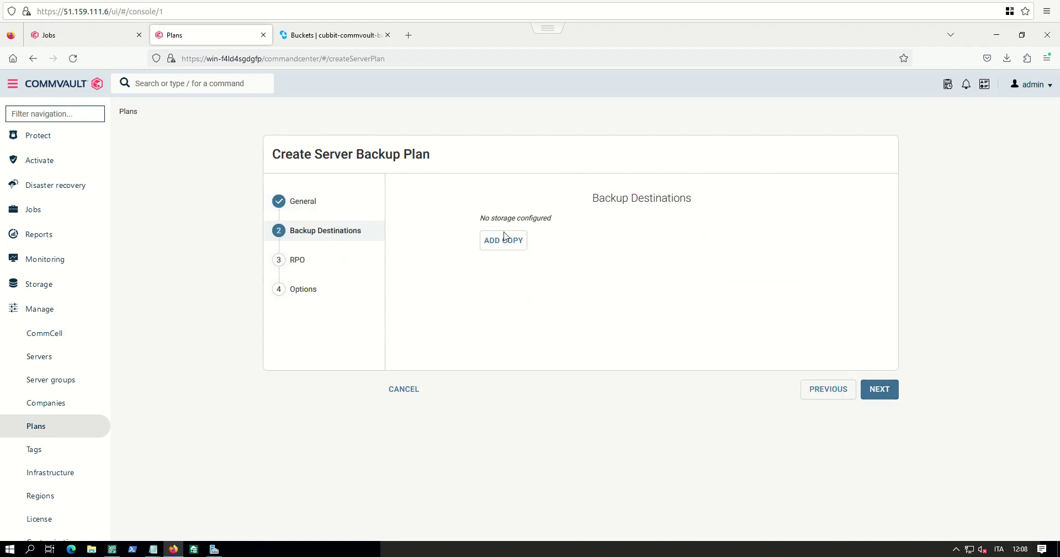
- Add a Primary copy on Cubbit-s3-commvault with 1 month retention to the plan
{"action": "left_click", "coordinate": [504, 241]}
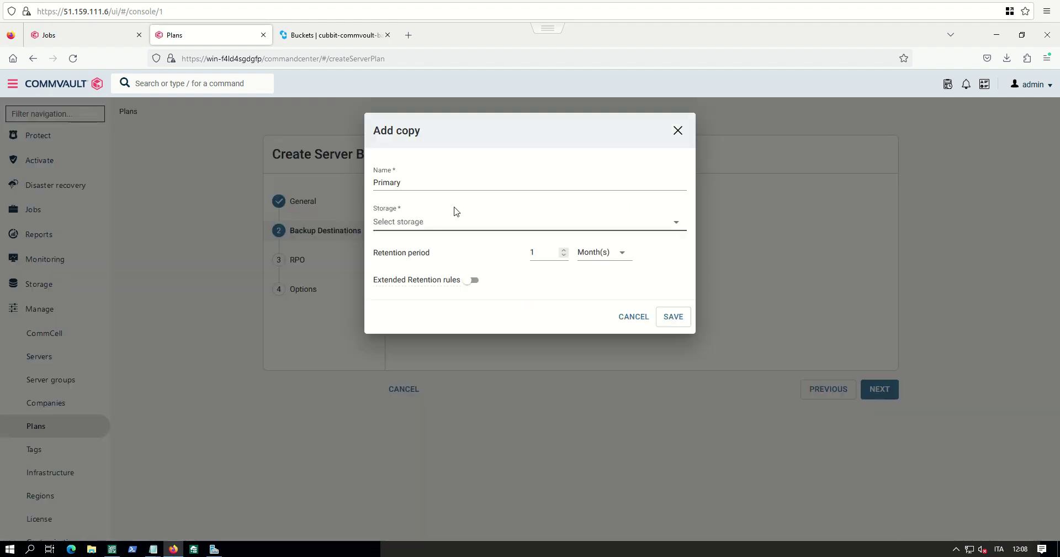
{"action": "left_click", "coordinate": [436, 222]}
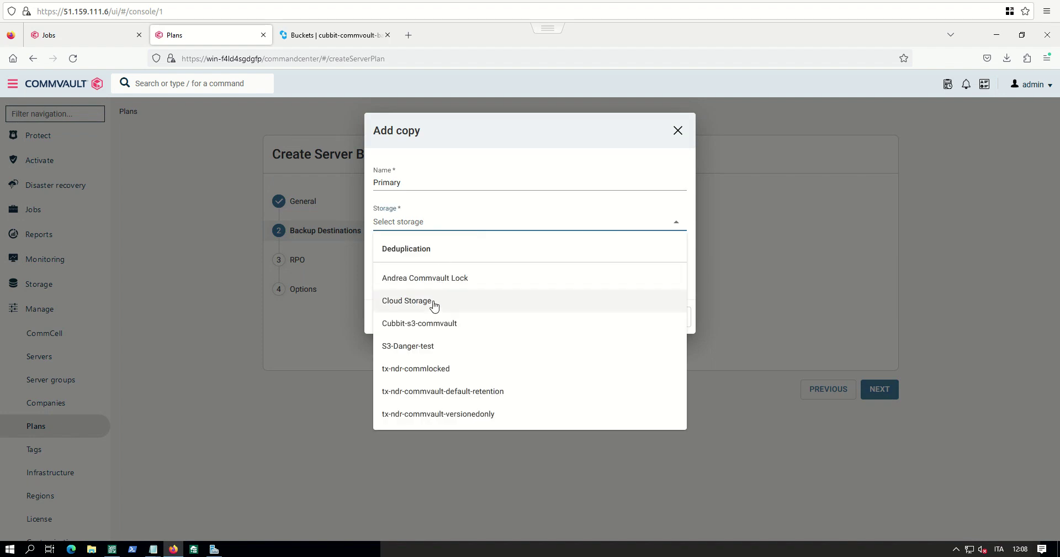
{"action": "left_click", "coordinate": [430, 327]}
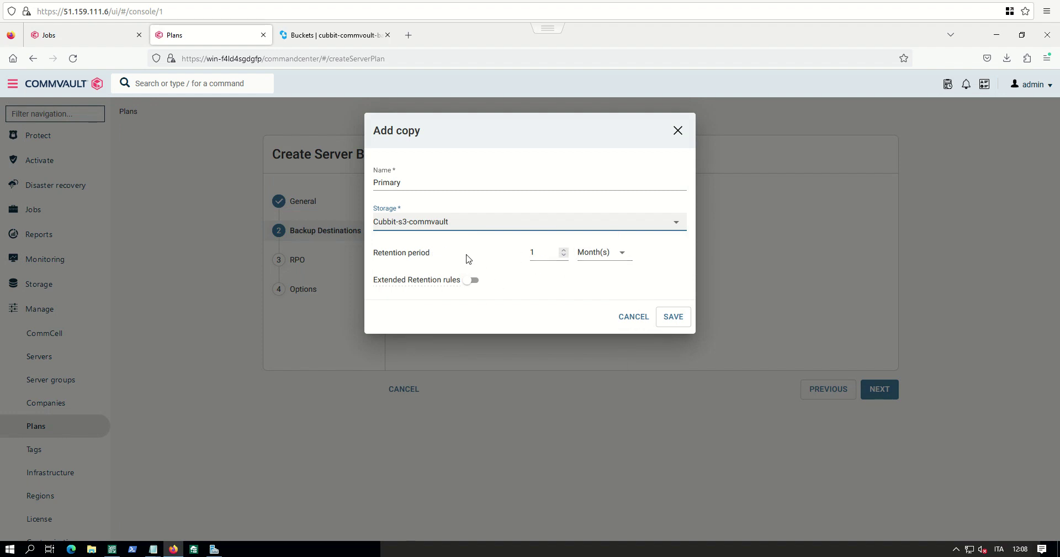
{"action": "left_click", "coordinate": [675, 318]}
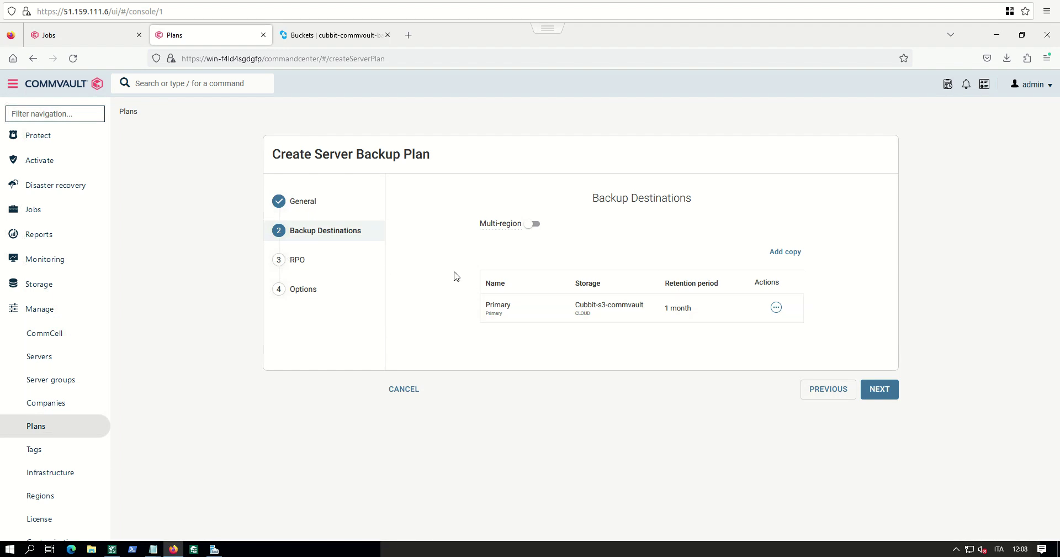
- Accept the default destinations, RPO and options, and submit Cubbit-NGC-Plan
{"action": "left_click", "coordinate": [880, 391]}
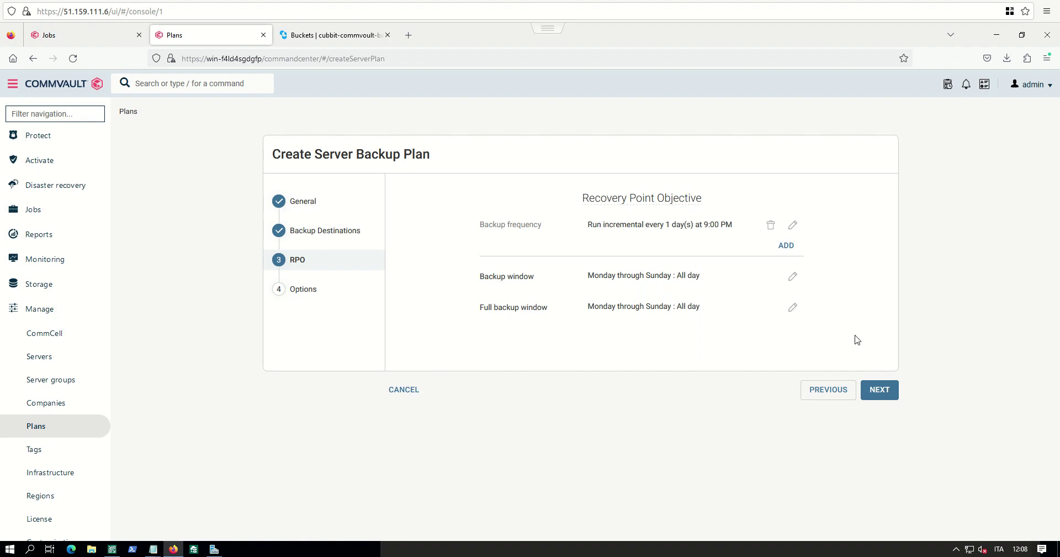
{"action": "left_click", "coordinate": [877, 388]}
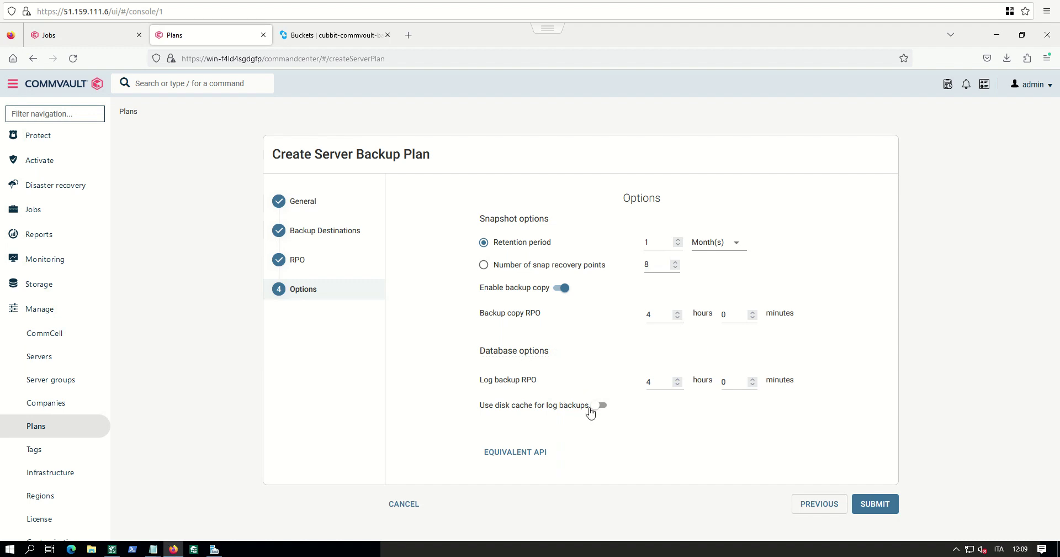
{"action": "left_click", "coordinate": [883, 505]}
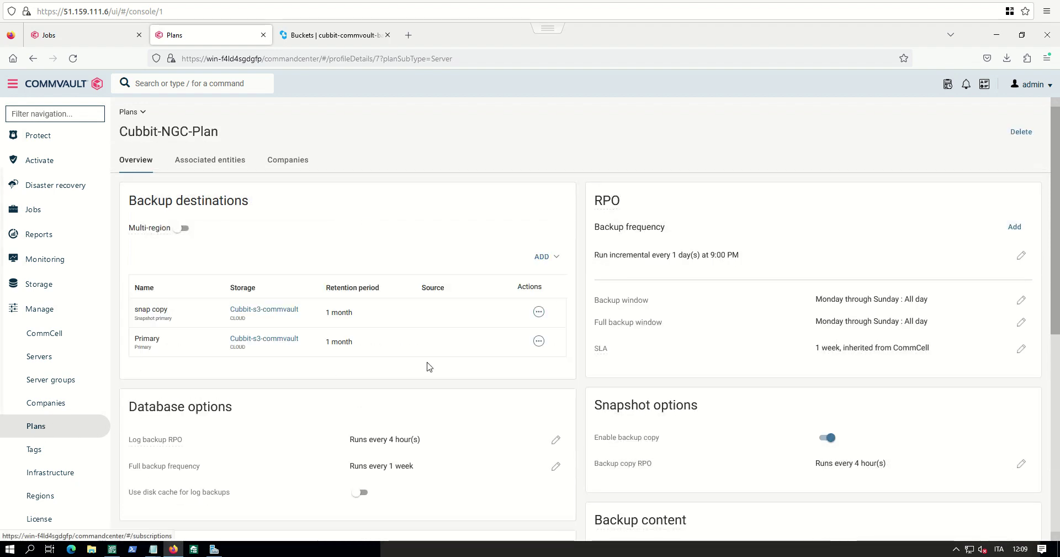
- Review Cubbit-NGC-Plan's overview: copies on Cubbit-s3-commvault, daily 9:00 PM incremental backups
{"action": "scroll", "coordinate": [430, 367], "scroll_direction": "down", "scroll_amount": 6}
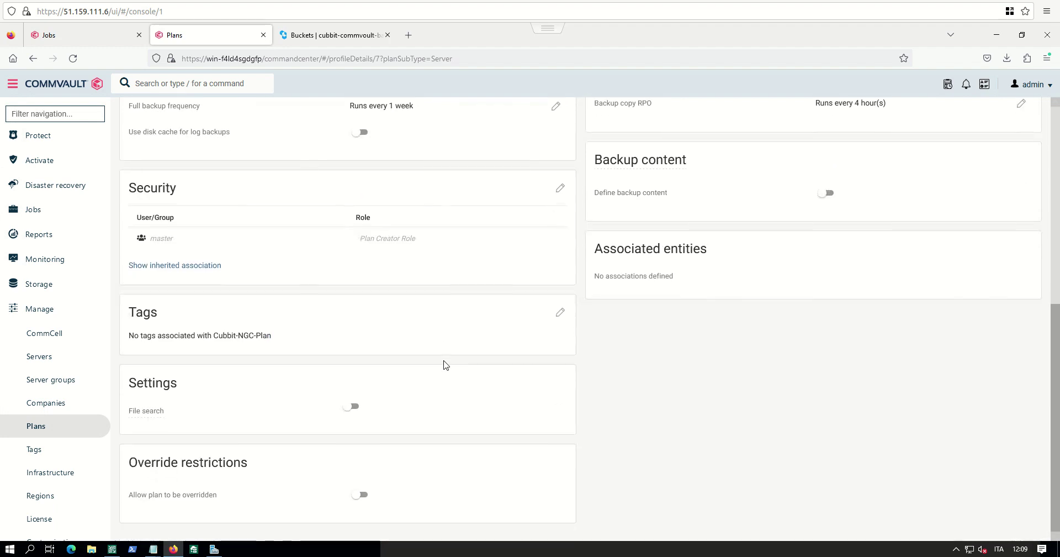
{"action": "scroll", "coordinate": [445, 364], "scroll_direction": "up", "scroll_amount": 7}
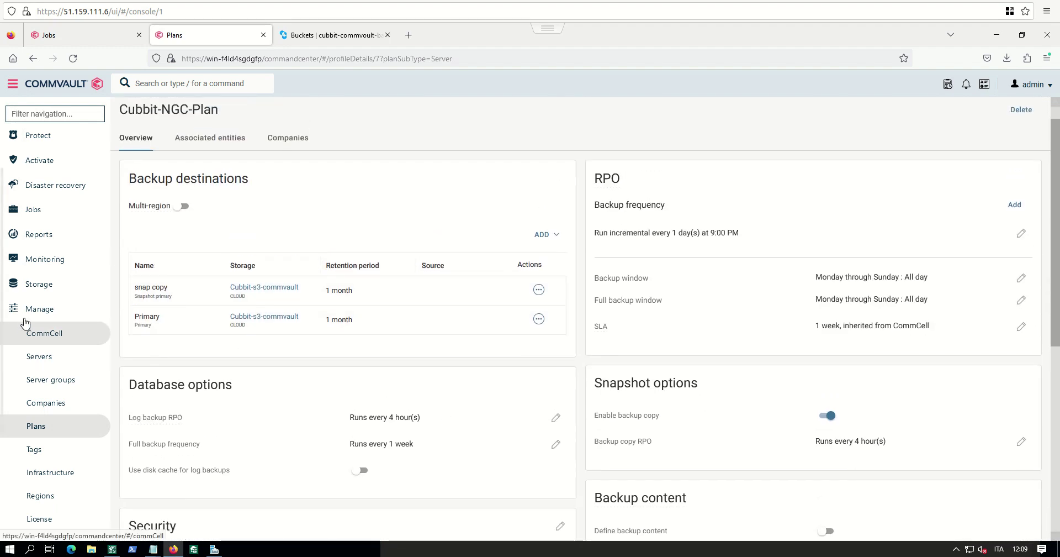
{"action": "scroll", "coordinate": [28, 319], "scroll_direction": "up", "scroll_amount": 2}
{"action": "left_click", "coordinate": [30, 375]}
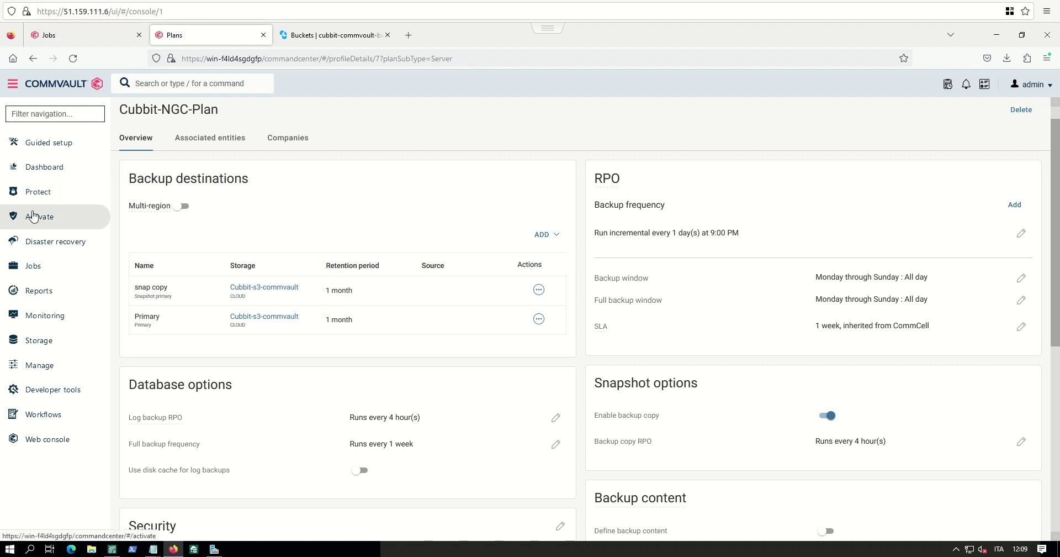
- Go to Protect > Virtualization to list the protected virtual machines
{"action": "left_click", "coordinate": [38, 191]}
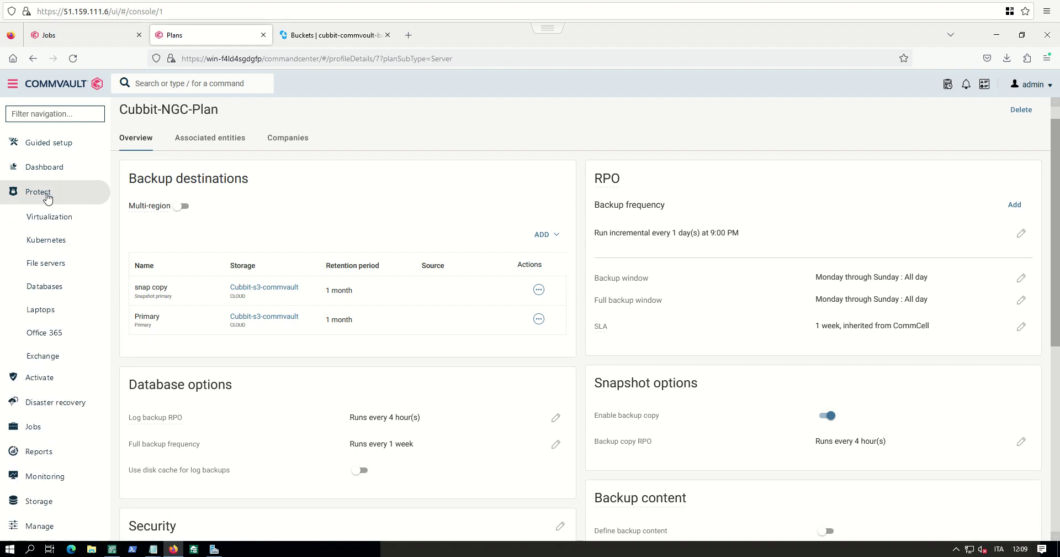
{"action": "left_click", "coordinate": [57, 217]}
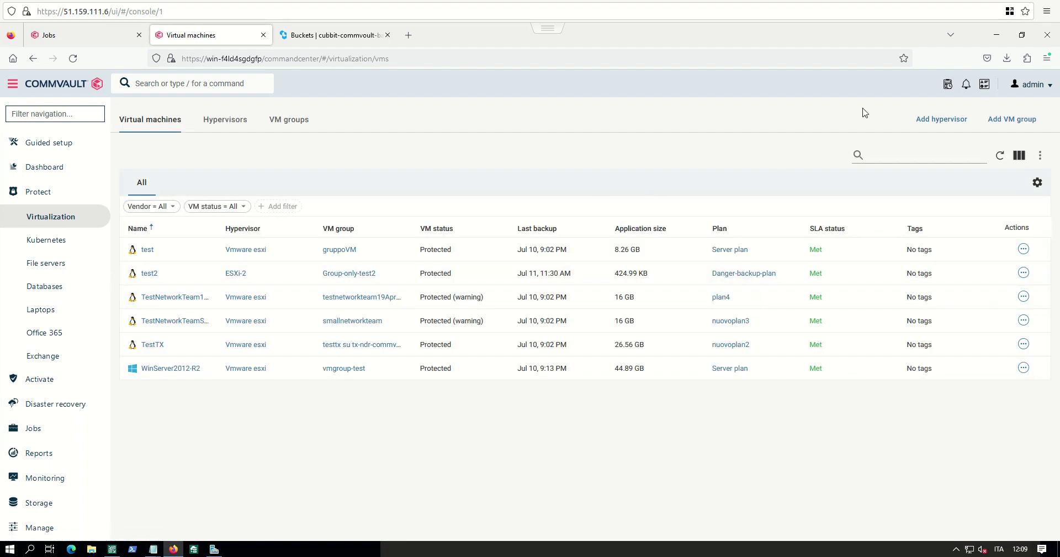
- Begin adding a new hypervisor with VMware vCenter as the vendor
{"action": "left_click", "coordinate": [964, 118]}
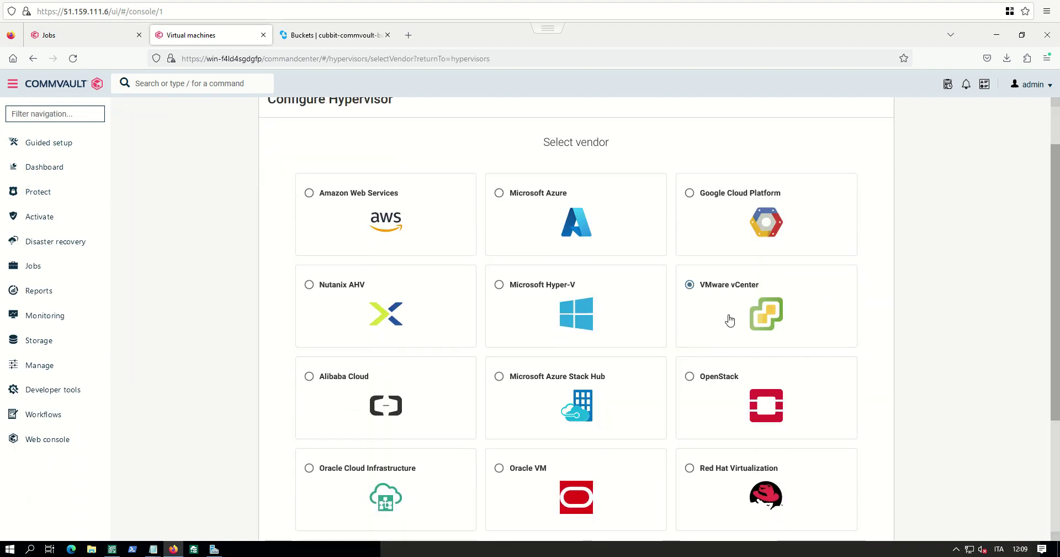
{"action": "scroll", "coordinate": [785, 288], "scroll_direction": "down", "scroll_amount": 3}
{"action": "scroll", "coordinate": [786, 289], "scroll_direction": "down", "scroll_amount": 2}
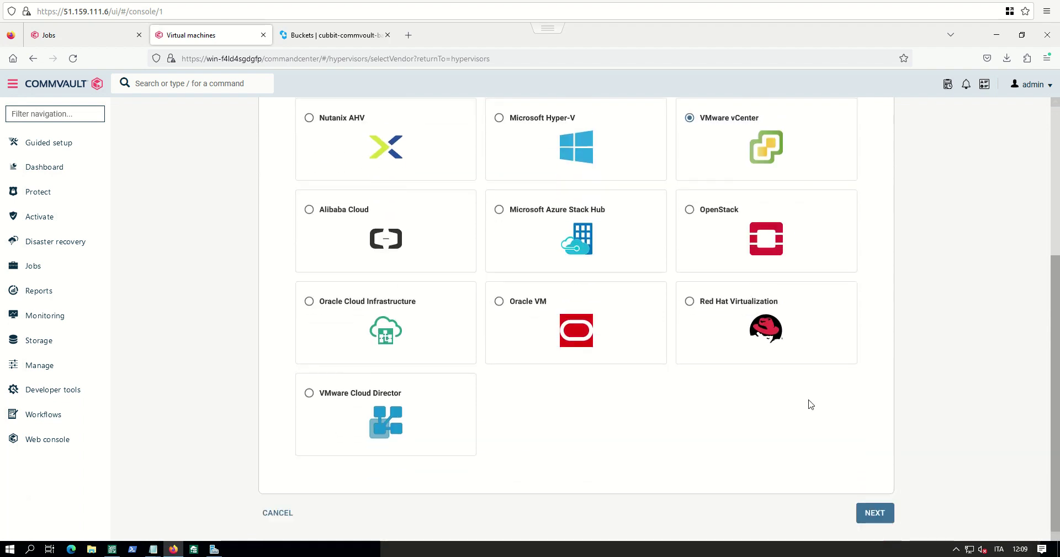
{"action": "left_click", "coordinate": [876, 511]}
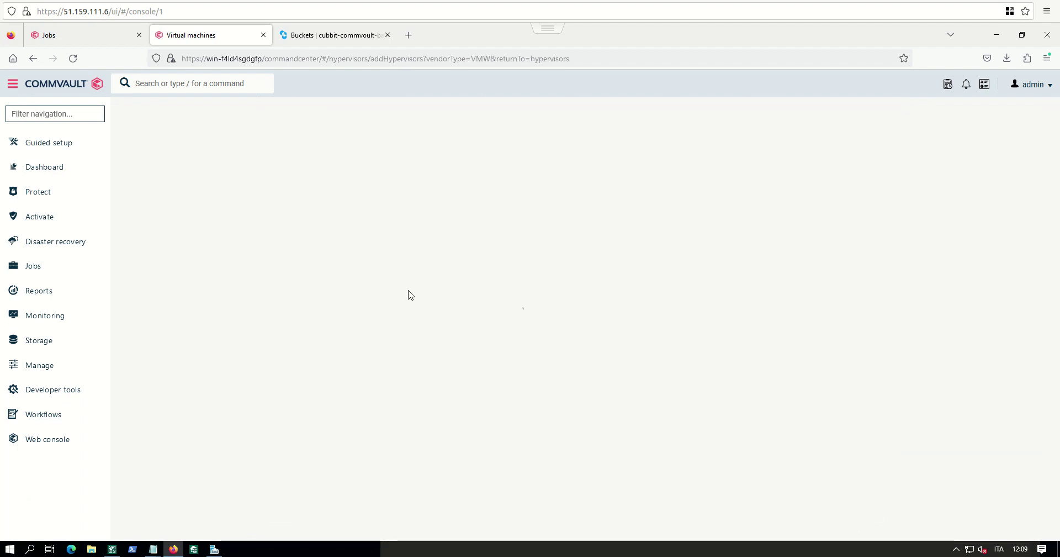
- Register vCenter 51.159.111.6 with a hypervisor display name and the saved root credential
{"action": "left_click", "coordinate": [529, 233]}
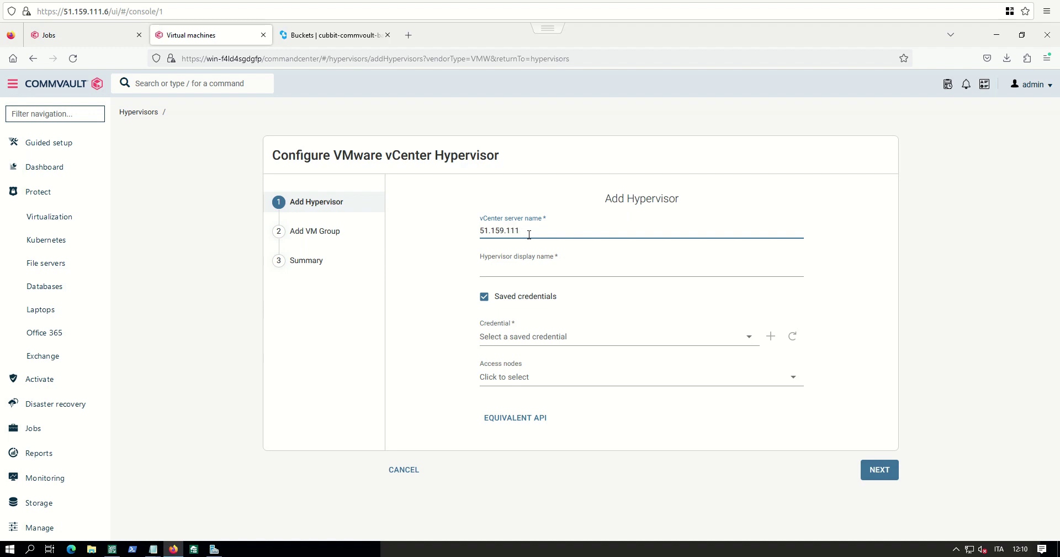
{"action": "left_click", "coordinate": [511, 270]}
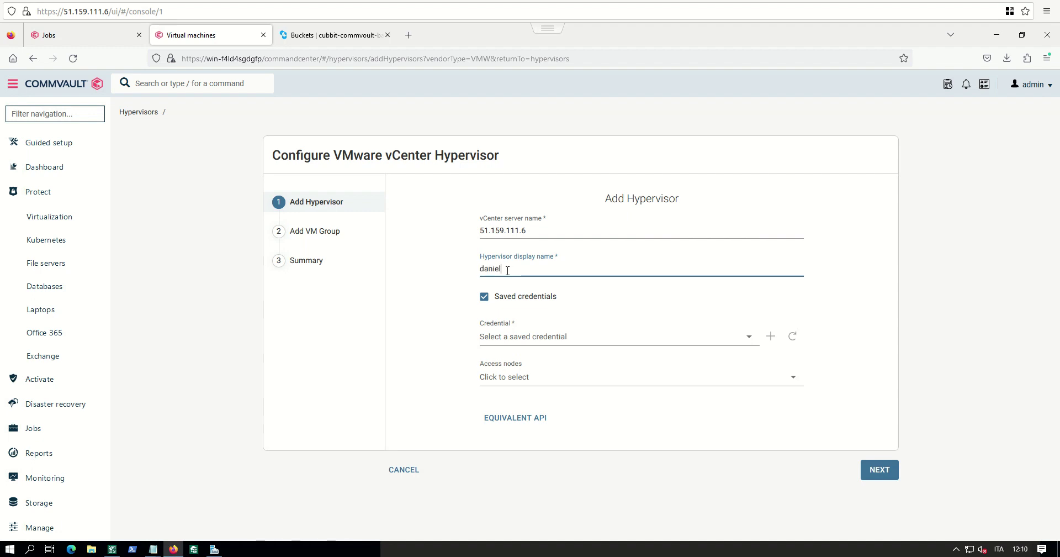
{"action": "type", "text": "daniele-paschieri-hypervisor"}
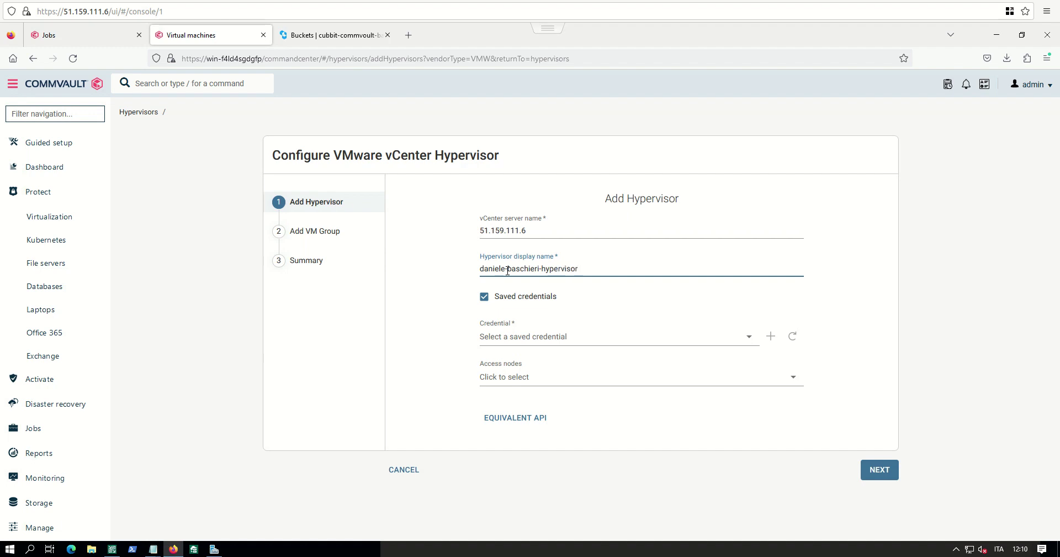
{"action": "left_click", "coordinate": [590, 335]}
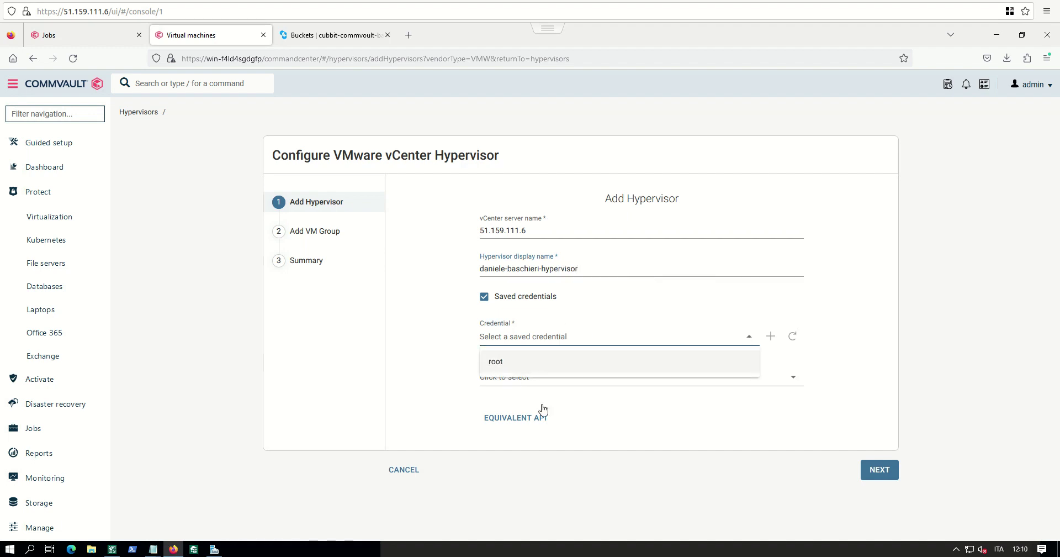
{"action": "left_click", "coordinate": [504, 365]}
{"action": "left_click", "coordinate": [881, 474]}
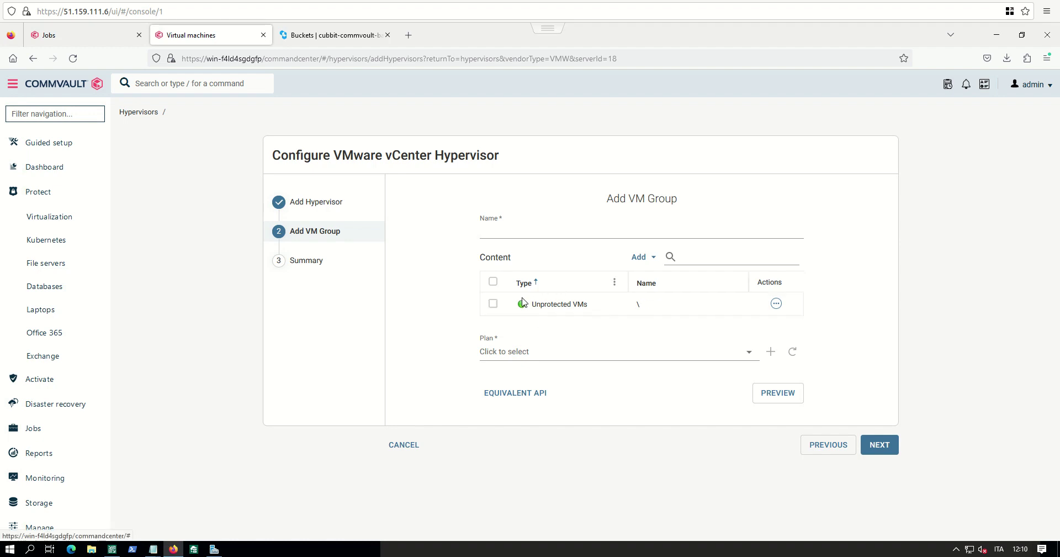
- Replace Unprotected VMs with the test VM from ha-datacenter's Cubbit-ESXI host
{"action": "left_click", "coordinate": [778, 304]}
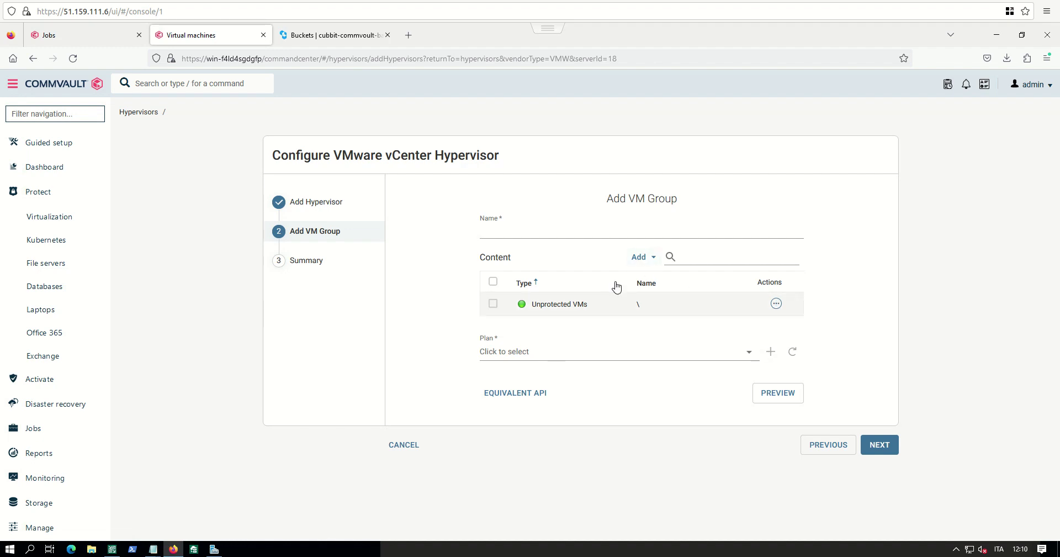
{"action": "left_click", "coordinate": [641, 266]}
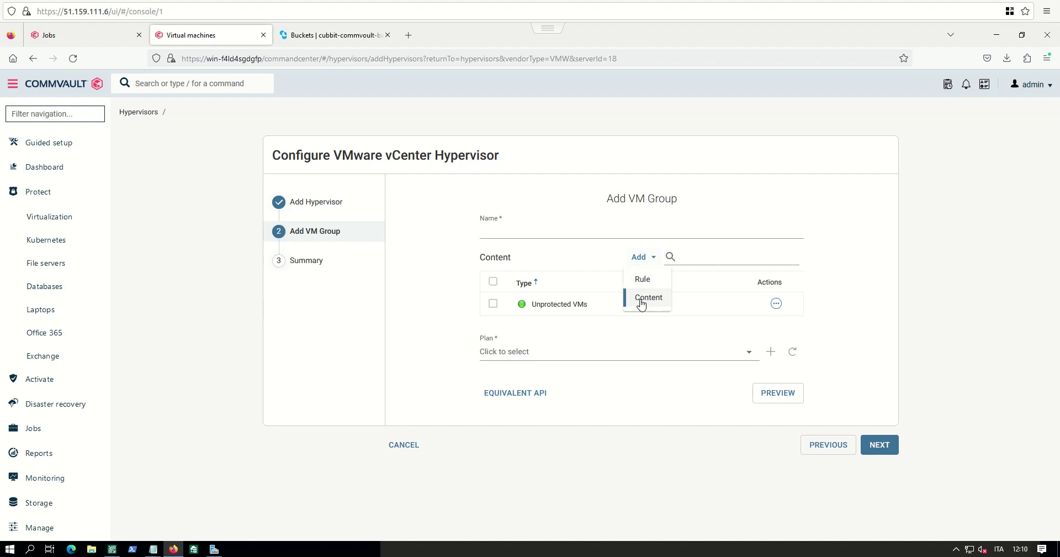
{"action": "left_click", "coordinate": [639, 301]}
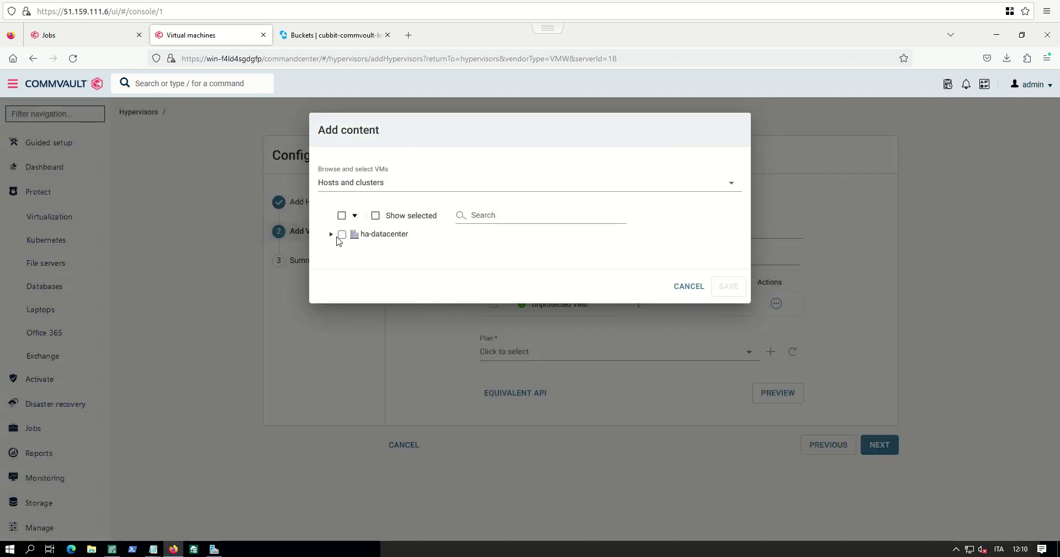
{"action": "left_click", "coordinate": [331, 235]}
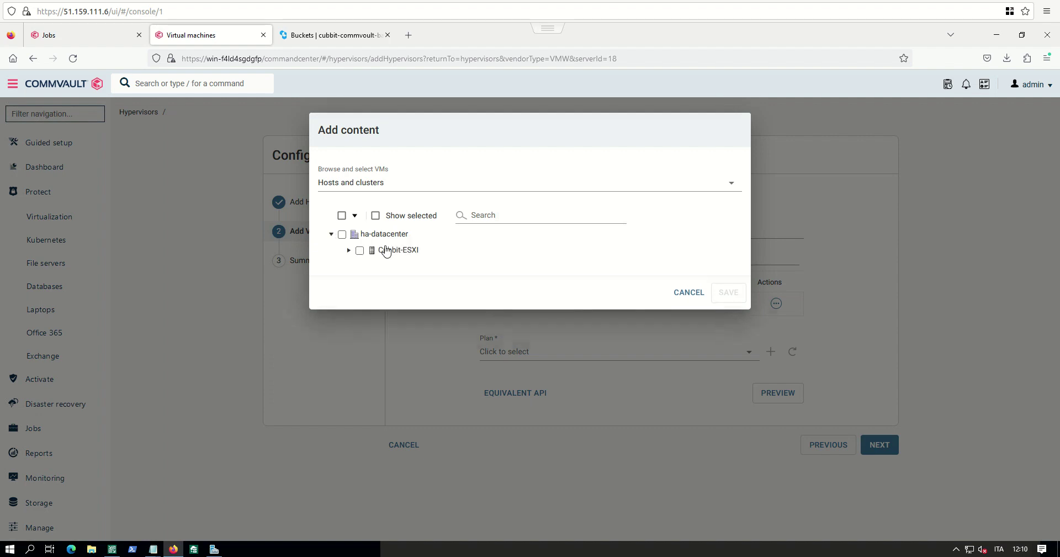
{"action": "left_click", "coordinate": [349, 251]}
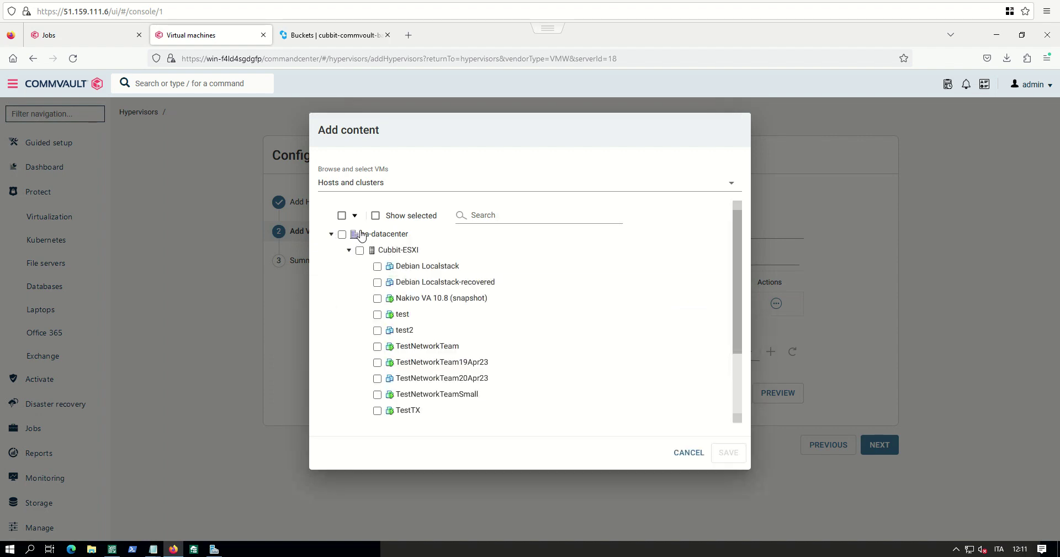
{"action": "scroll", "coordinate": [387, 251], "scroll_direction": "down", "scroll_amount": 3}
{"action": "left_click", "coordinate": [378, 234]}
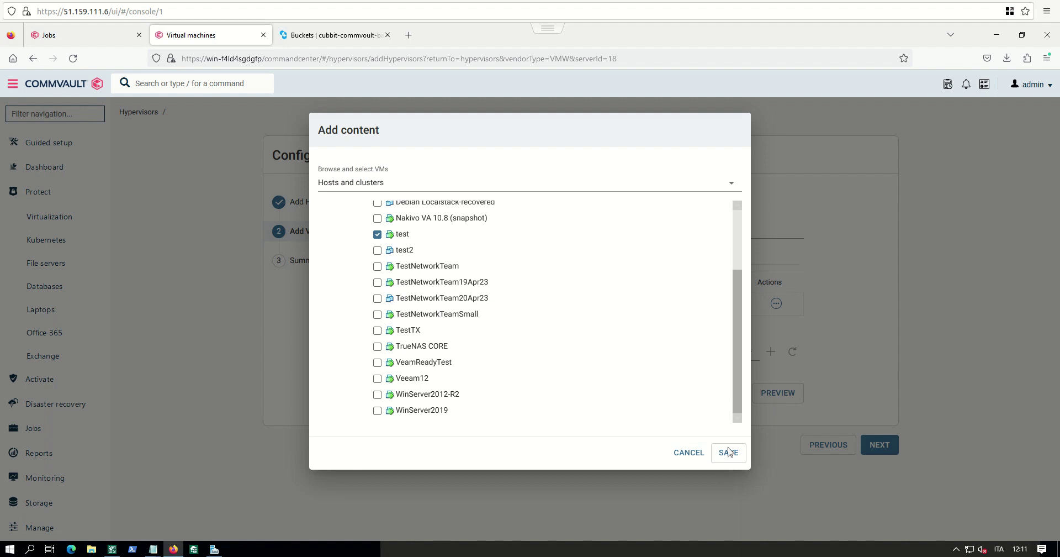
{"action": "left_click", "coordinate": [729, 453]}
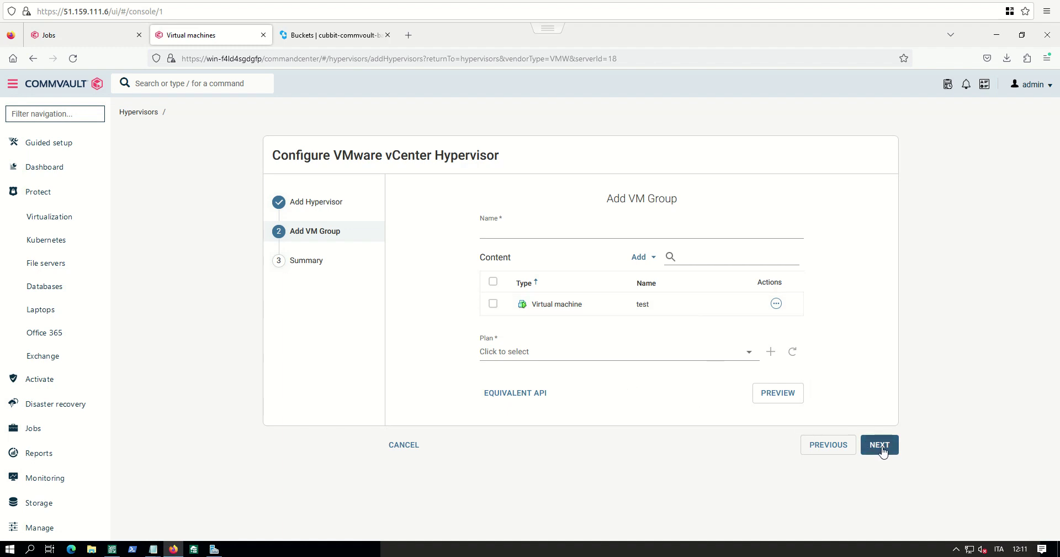
- Assign Cubbit-NGC-Plan, name the VM group Cubbit-NGC-Protect, and continue to Summary
{"action": "left_click", "coordinate": [666, 363]}
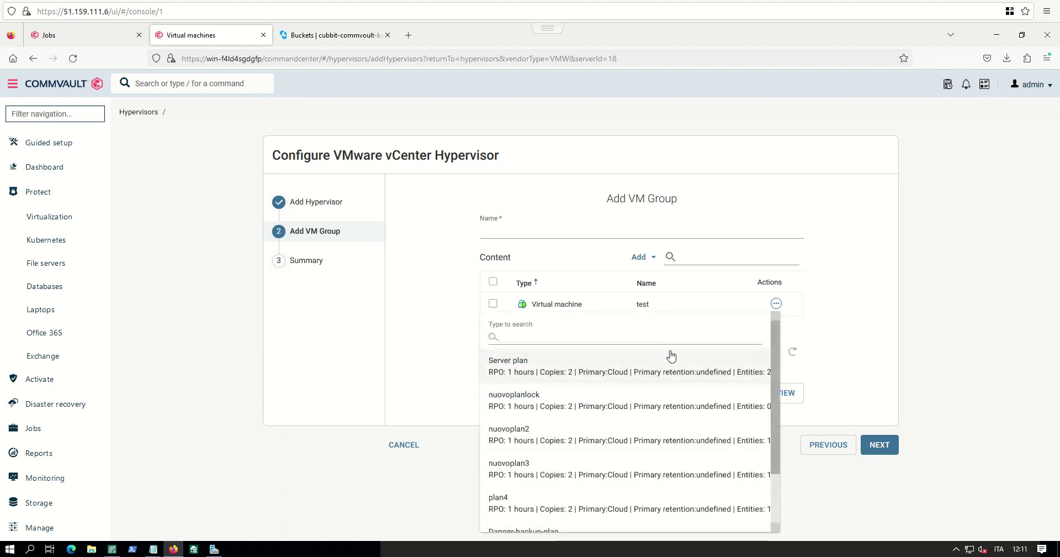
{"action": "scroll", "coordinate": [651, 361], "scroll_direction": "down", "scroll_amount": 2}
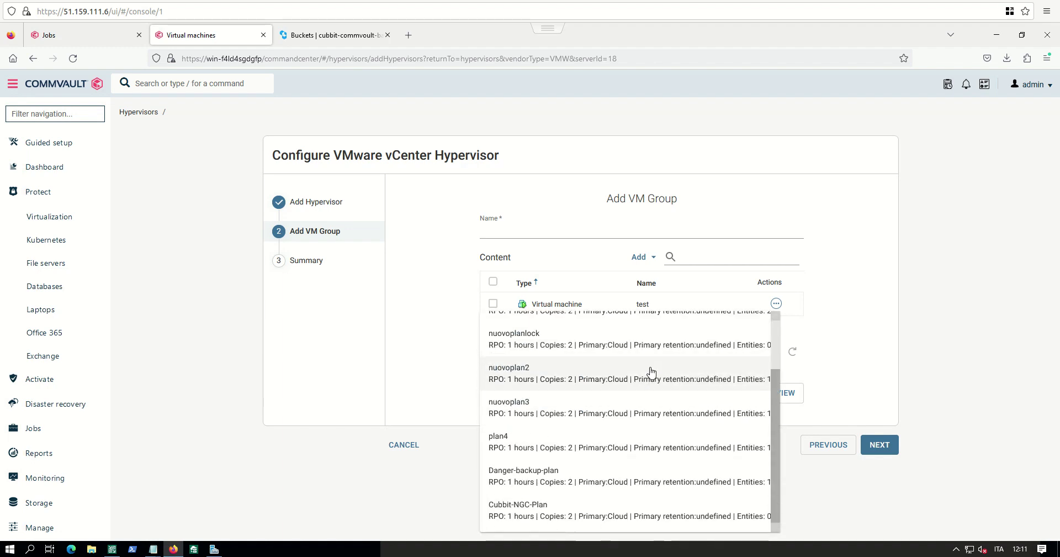
{"action": "left_click", "coordinate": [547, 507]}
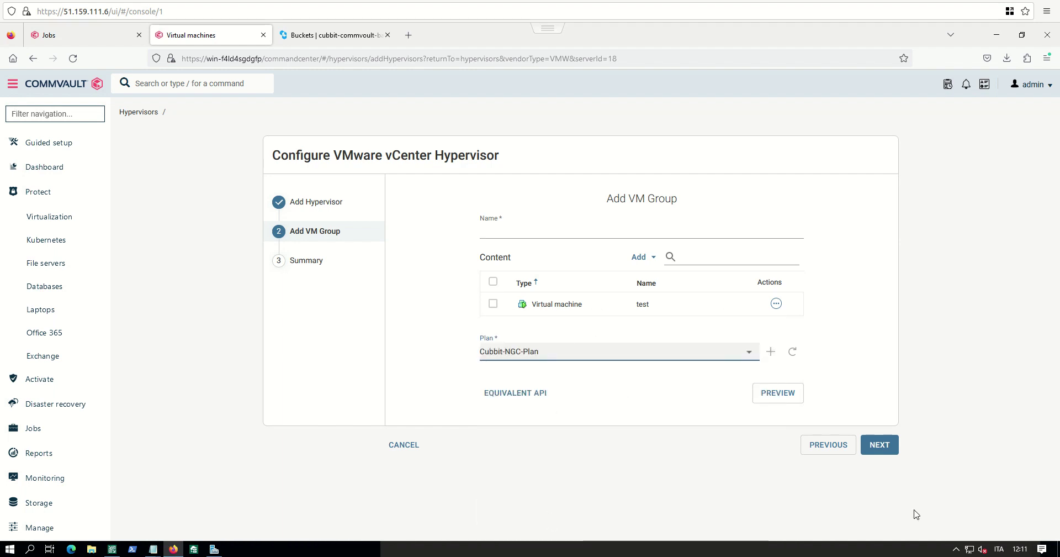
{"action": "left_click", "coordinate": [885, 448]}
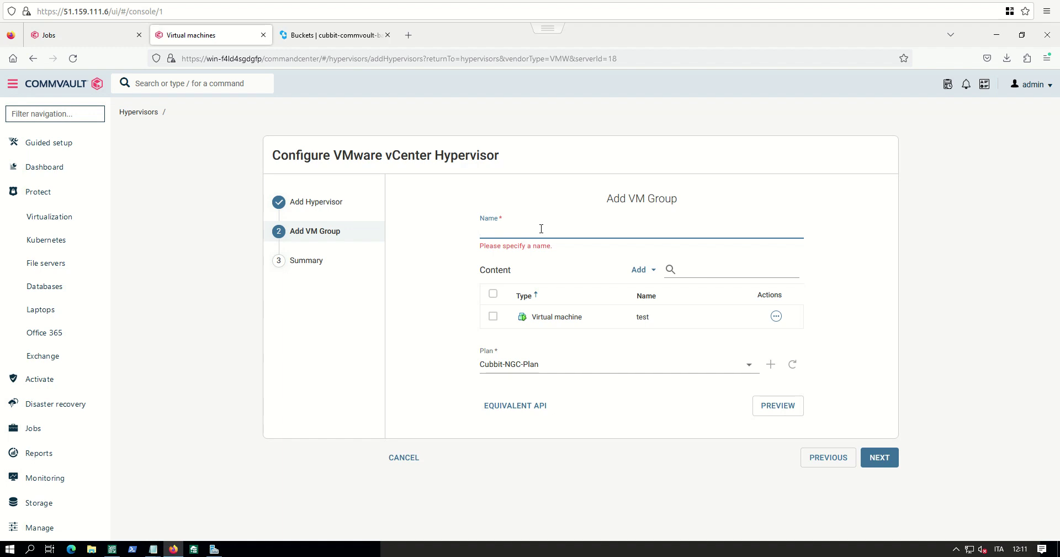
{"action": "type", "text": "Cu"}
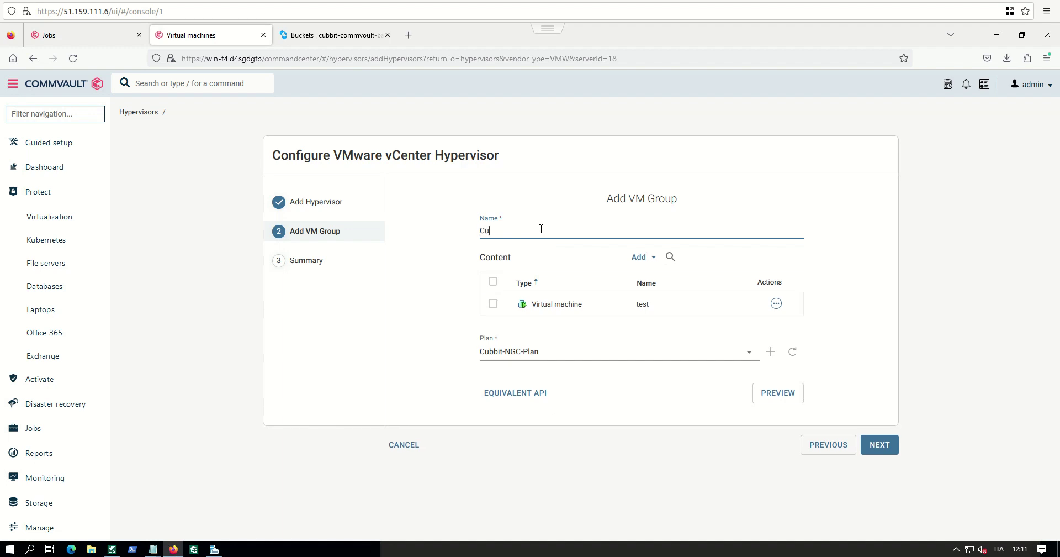
{"action": "type", "text": "bbit-NGC-Protect"}
{"action": "left_click", "coordinate": [879, 445]}
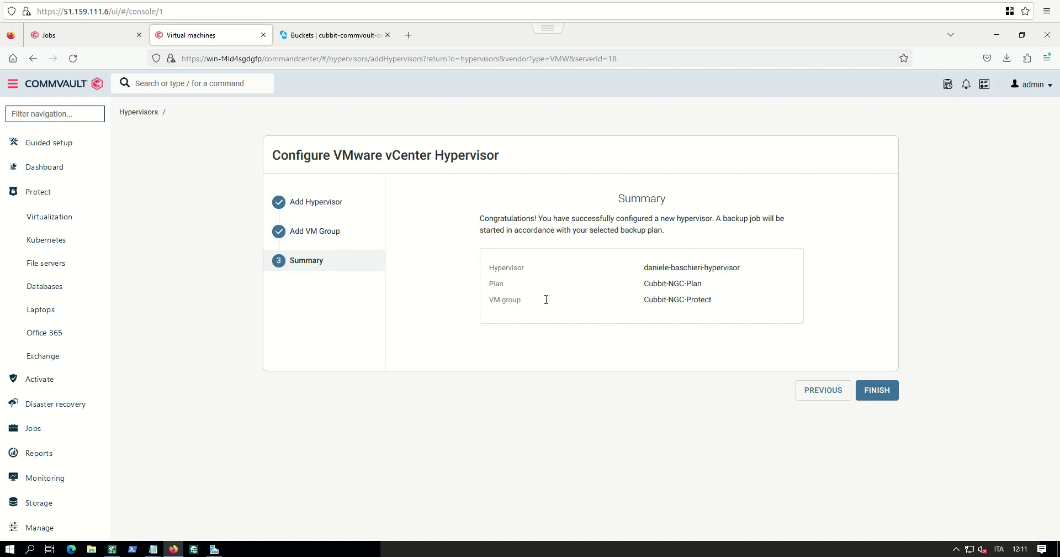
- Finish the hypervisor setup from the Summary showing group Cubbit-NGC-Protect
{"action": "left_click_drag", "start_coordinate": [644, 299], "coordinate": [718, 300]}
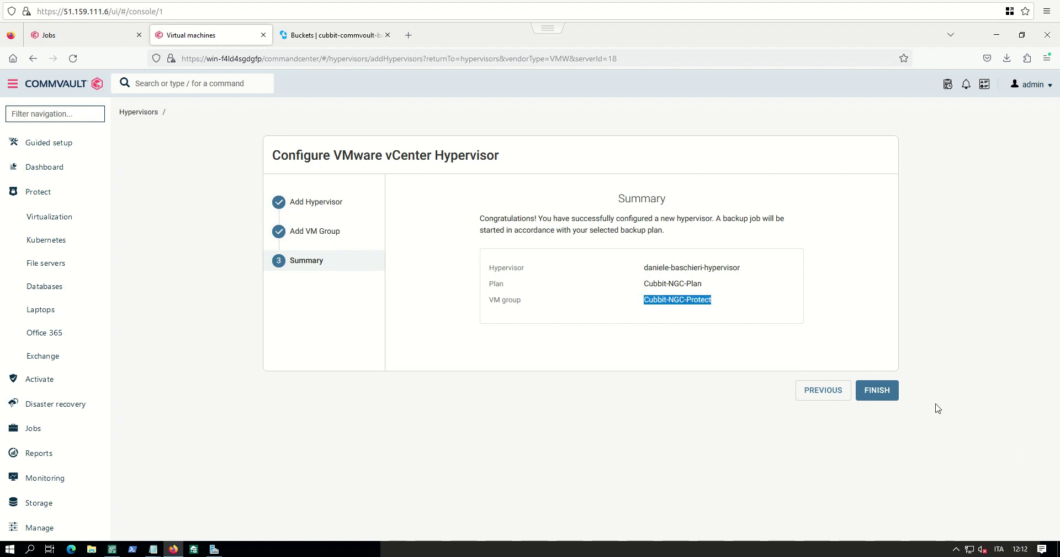
{"action": "left_click", "coordinate": [877, 392]}
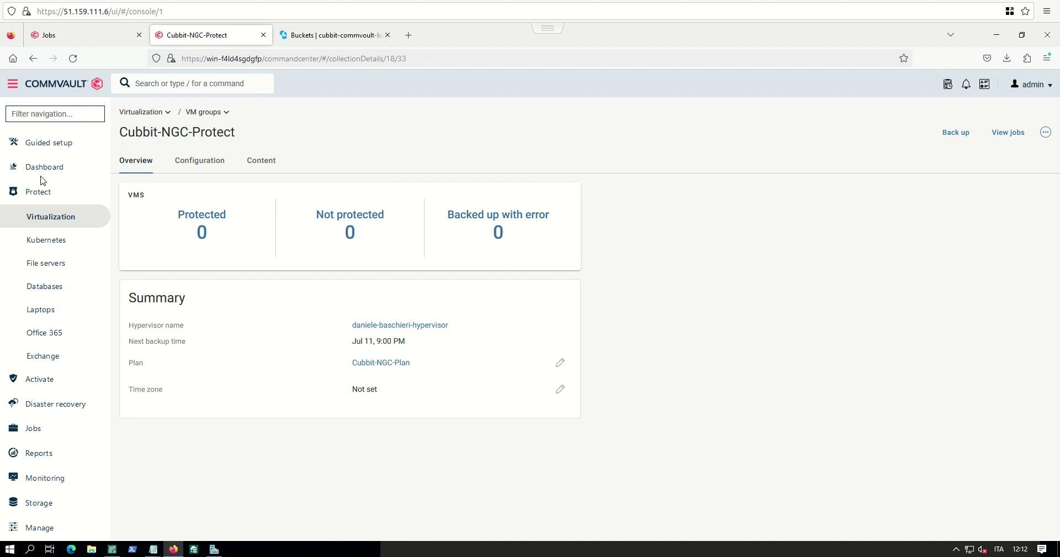
- Show the Virtualization VM groups list with Cubbit-NGC-Protect never backed up
{"action": "left_click", "coordinate": [41, 214]}
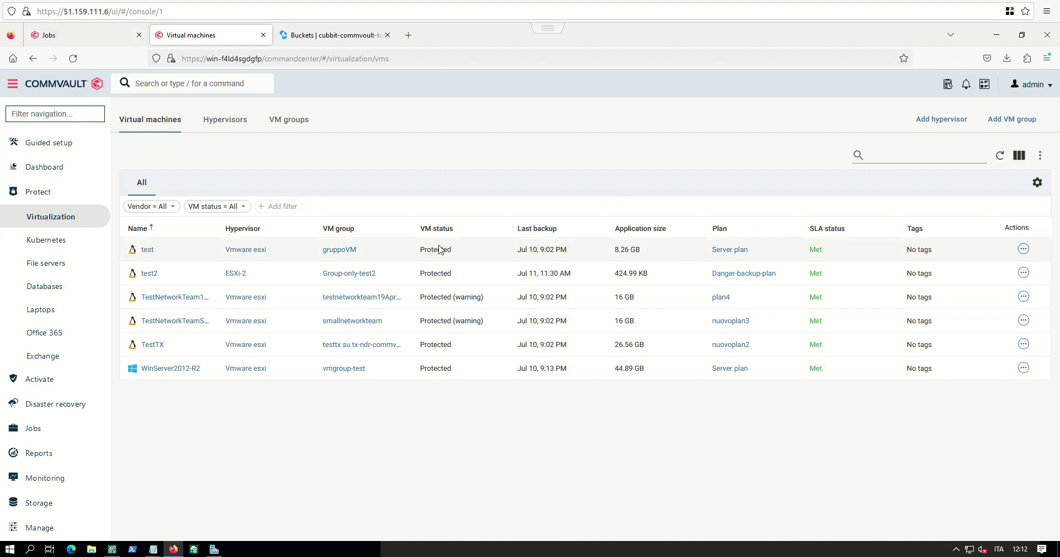
{"action": "left_click", "coordinate": [288, 126]}
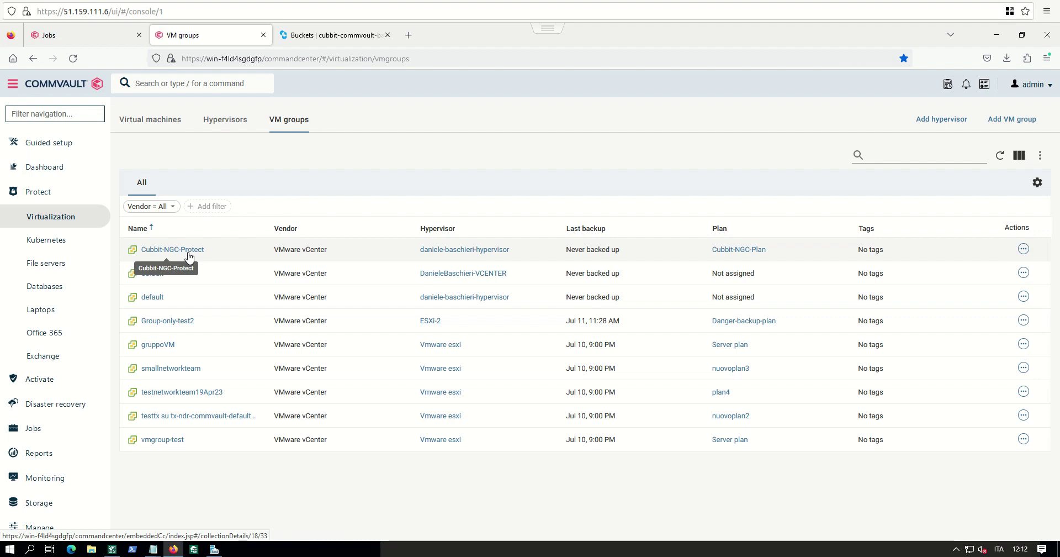
- Back up Cubbit-NGC-Protect from its row menu and view Job 704's details
{"action": "left_click", "coordinate": [1024, 249]}
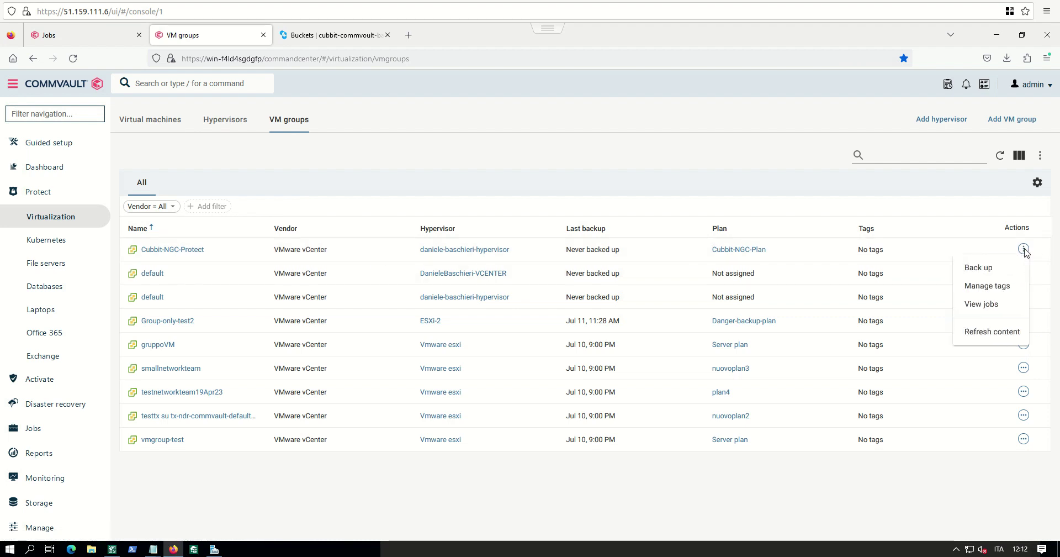
{"action": "left_click", "coordinate": [1006, 271]}
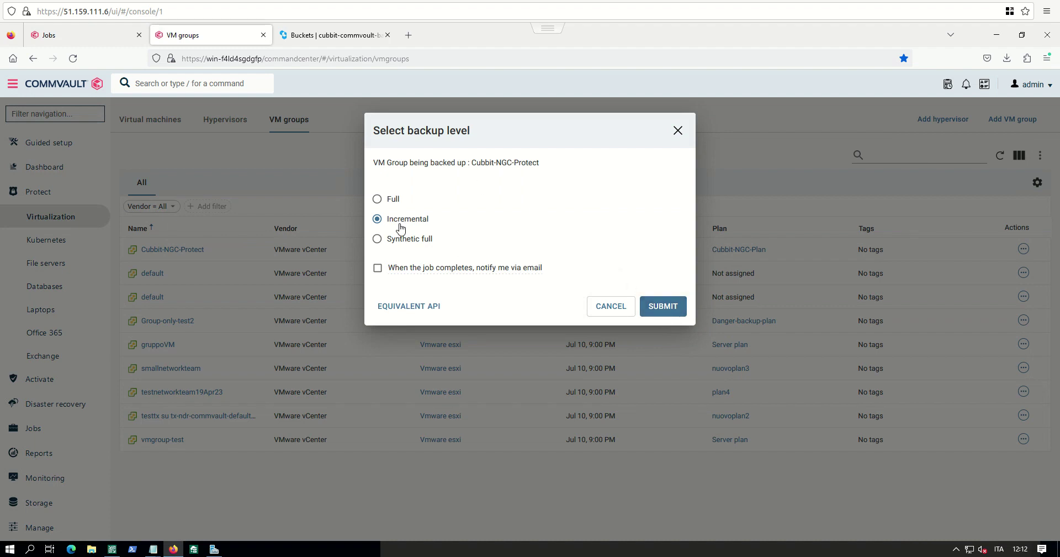
{"action": "left_click", "coordinate": [673, 309]}
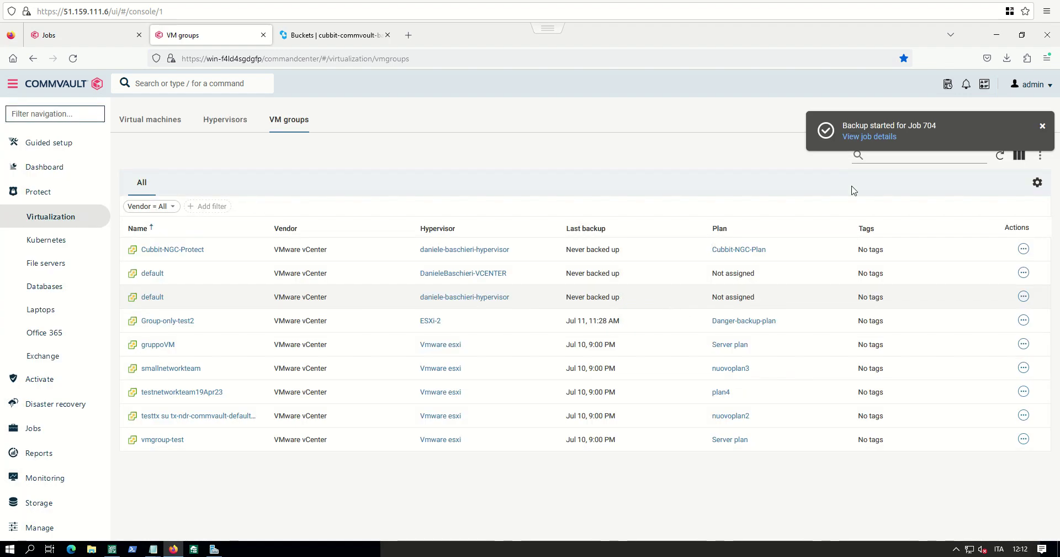
{"action": "left_click", "coordinate": [887, 138]}
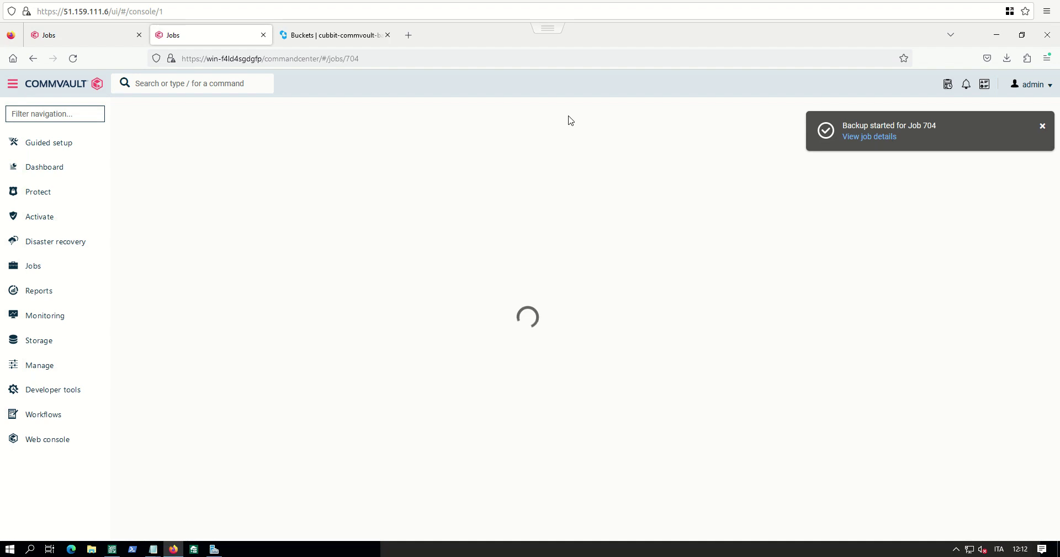
- Refresh cubbit-commvault-backup, browse HBO8JF_07.11.2023_10.07/ and CV_MAGNETIC/, then return to Job 704
{"action": "left_click", "coordinate": [357, 43]}
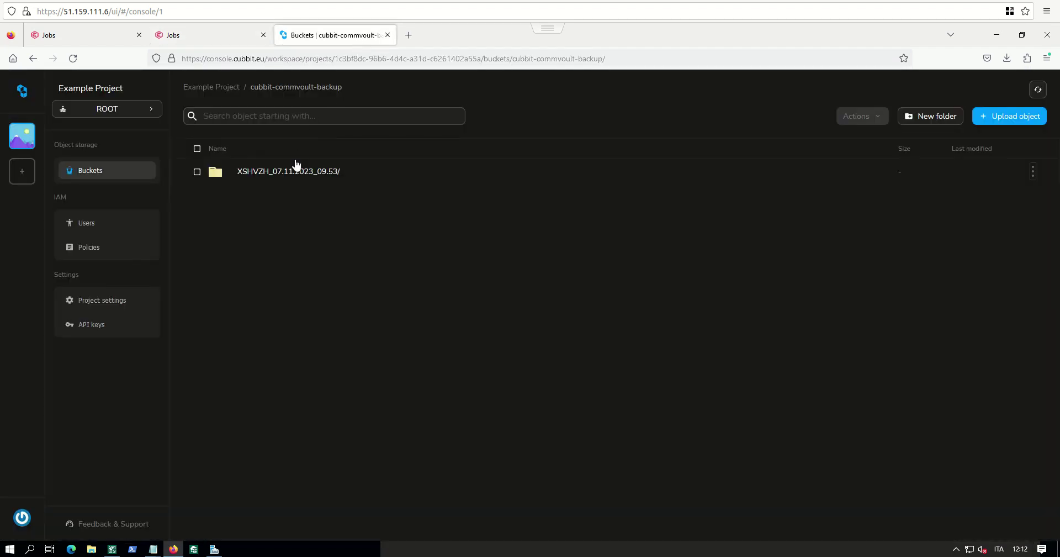
{"action": "left_click", "coordinate": [1037, 91]}
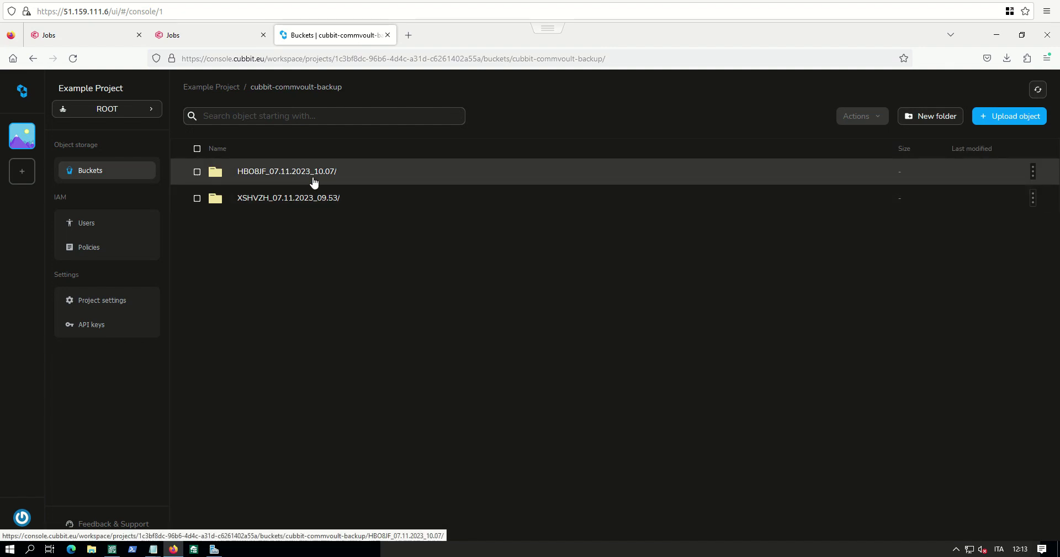
{"action": "left_click", "coordinate": [302, 174]}
{"action": "left_click", "coordinate": [266, 200]}
{"action": "left_click", "coordinate": [320, 86]}
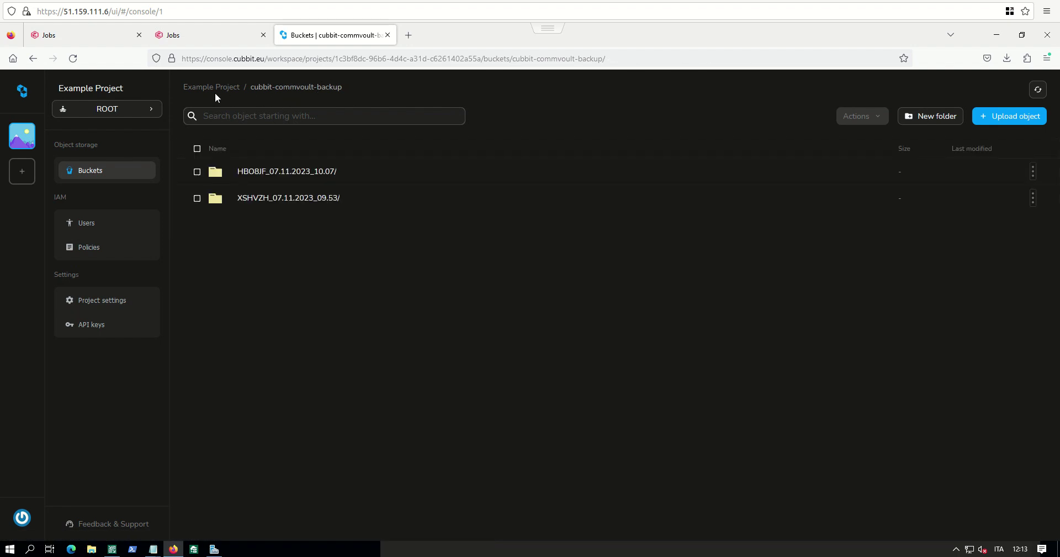
{"action": "left_click", "coordinate": [209, 36]}
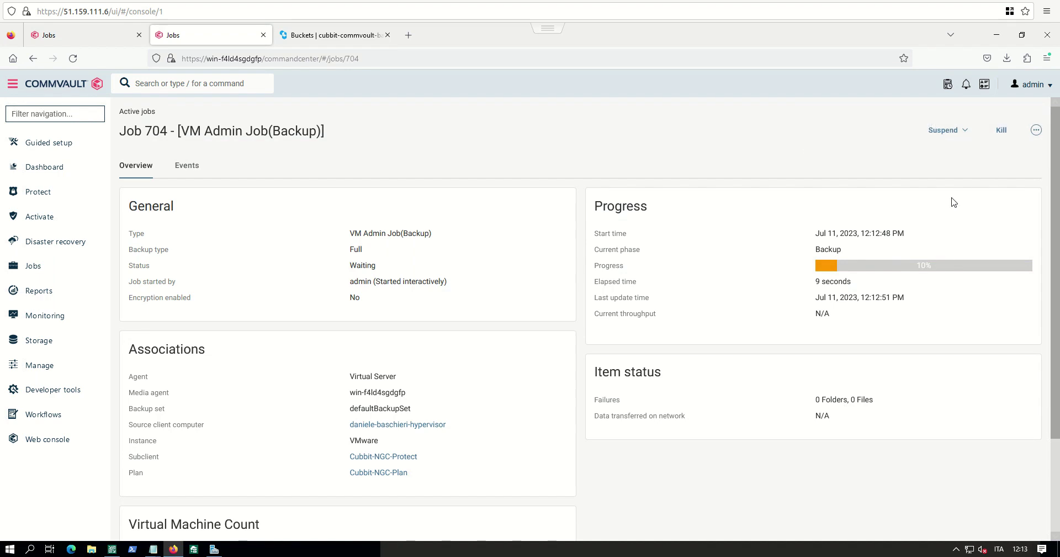
- Scroll the Job 704 overview until its status shows Running at 10%
{"action": "scroll", "coordinate": [718, 220], "scroll_direction": "down", "scroll_amount": 1}
{"action": "scroll", "coordinate": [475, 264], "scroll_direction": "down", "scroll_amount": 1}
{"action": "scroll", "coordinate": [497, 271], "scroll_direction": "up", "scroll_amount": 3}
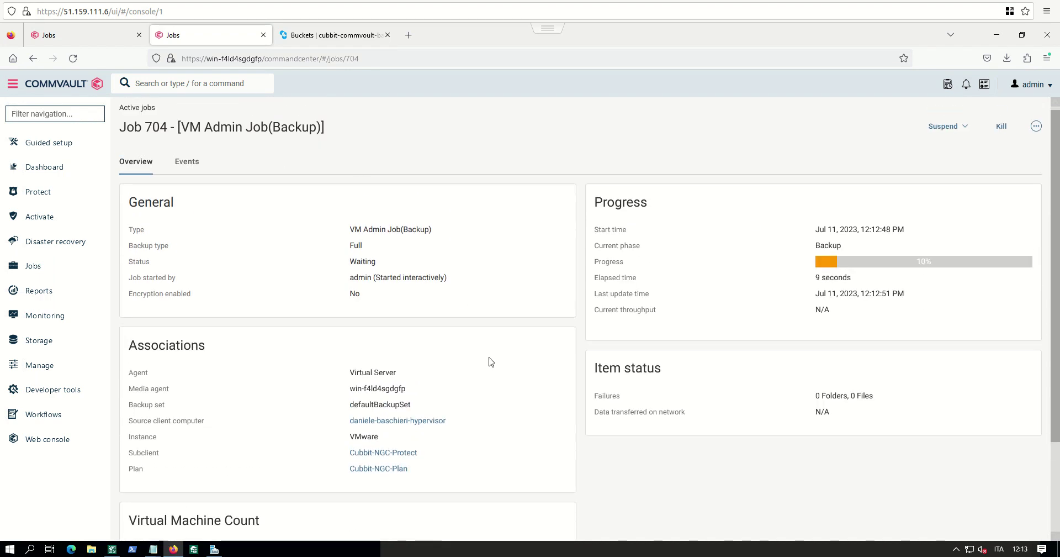
{"action": "scroll", "coordinate": [429, 341], "scroll_direction": "down", "scroll_amount": 2}
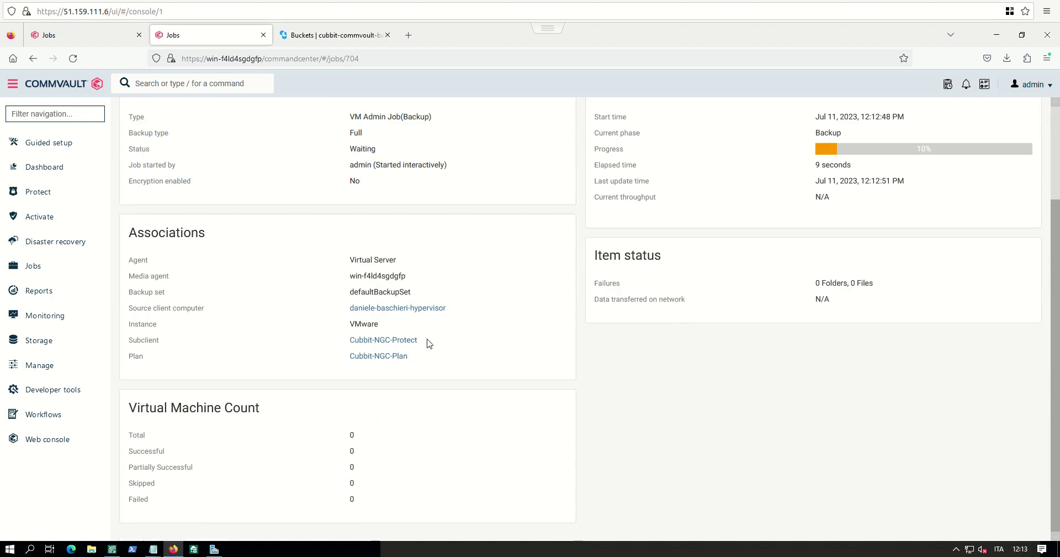
{"action": "scroll", "coordinate": [497, 354], "scroll_direction": "up", "scroll_amount": 2}
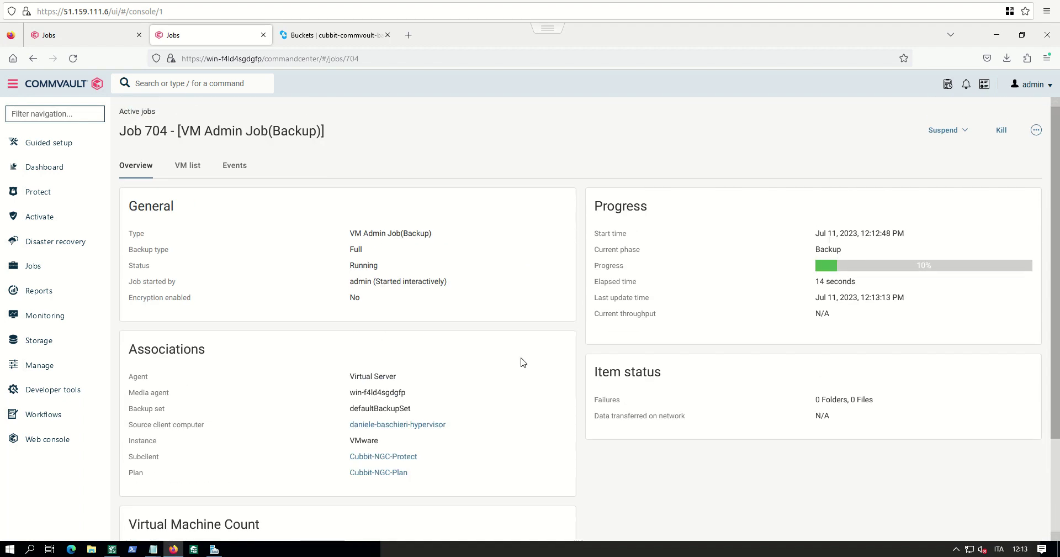